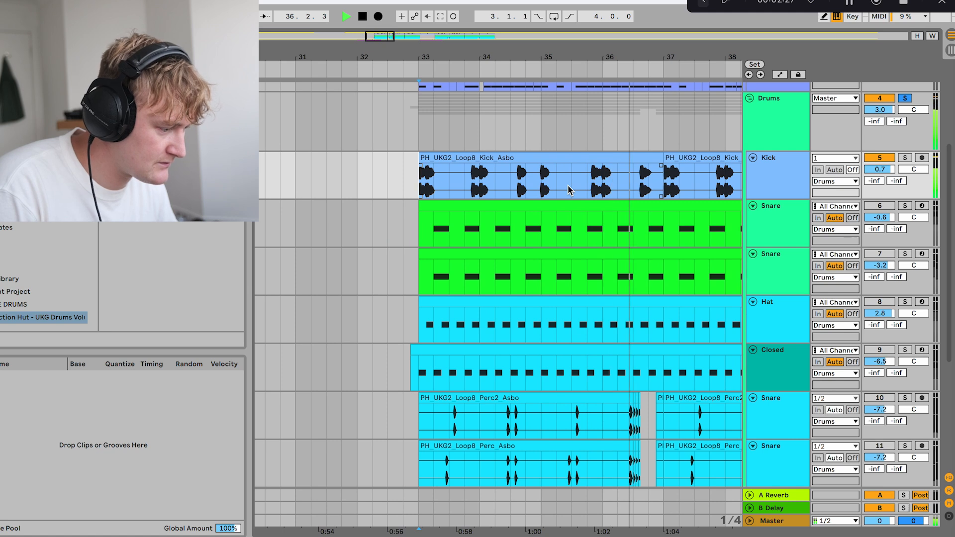
- Stop playback and examine the first double kick hits in the Kick clip from bar 33
{"action": "key", "text": "space"}
{"action": "scroll", "coordinate": [481, 191], "scroll_direction": "up", "scroll_amount": 5}
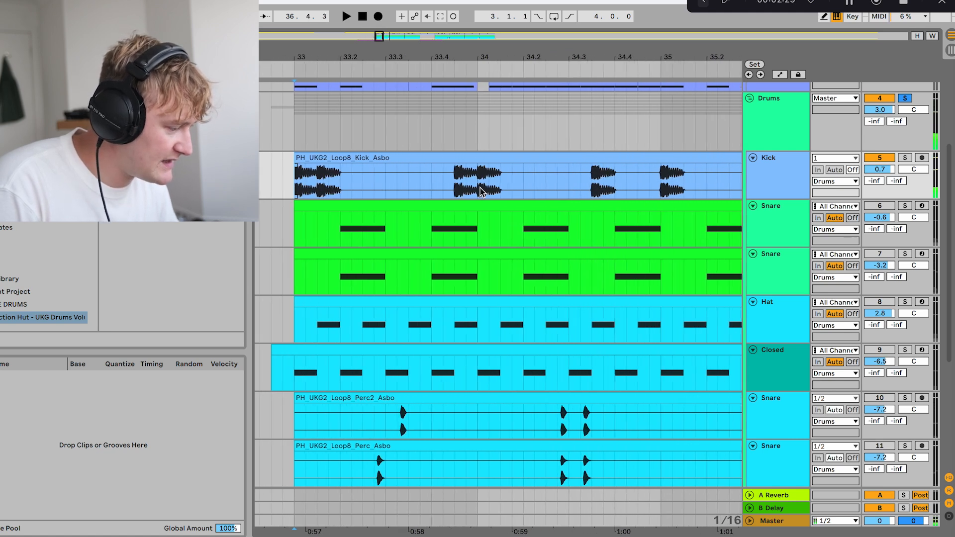
{"action": "scroll", "coordinate": [443, 189], "scroll_direction": "up", "scroll_amount": 5}
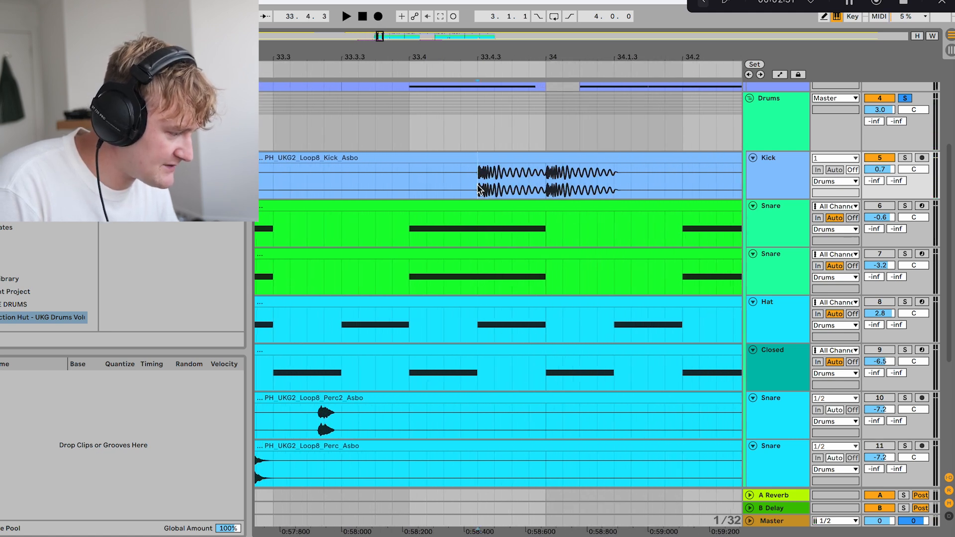
{"action": "scroll", "coordinate": [477, 186], "scroll_direction": "left", "scroll_amount": 3}
{"action": "key", "text": "minus"}
{"action": "key", "text": "minus"}
{"action": "left_click_drag", "start_coordinate": [325, 187], "coordinate": [274, 187]}
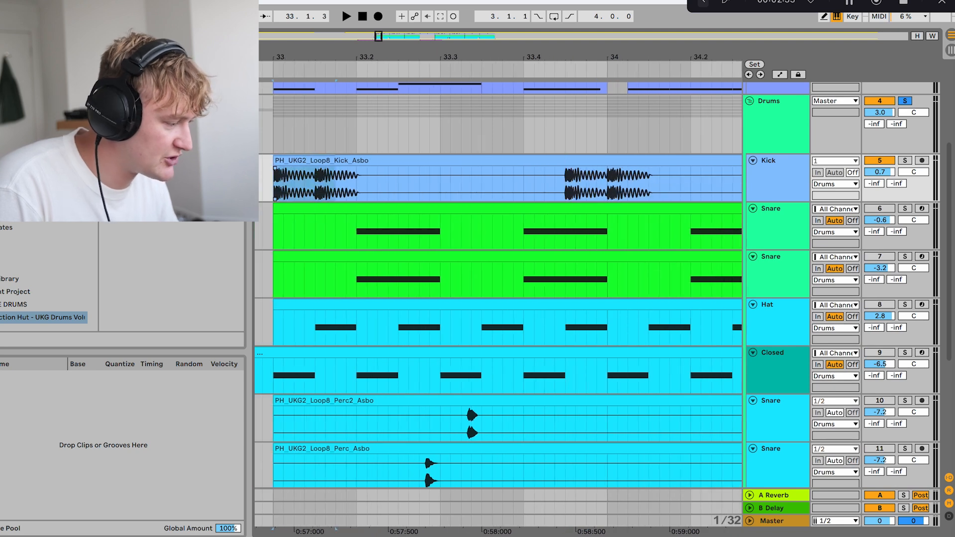
{"action": "left_click", "coordinate": [319, 161]}
{"action": "scroll", "coordinate": [477, 186], "scroll_direction": "right", "scroll_amount": 2}
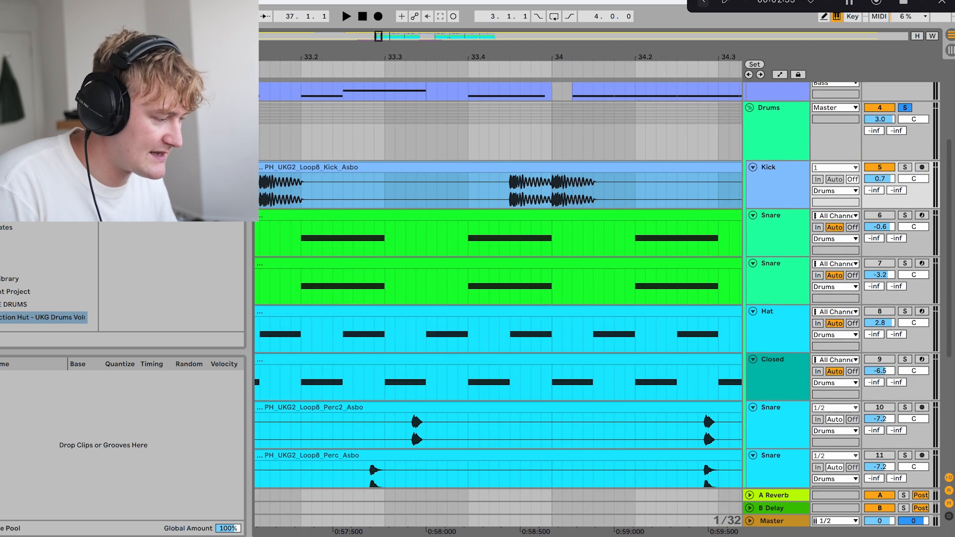
- Try shifting the double kick hit before bar 34 half a beat later, and move it back
{"action": "left_click", "coordinate": [510, 187]}
{"action": "left_click_drag", "start_coordinate": [547, 168], "coordinate": [589, 167]}
{"action": "scroll", "coordinate": [547, 185], "scroll_direction": "left", "scroll_amount": 2}
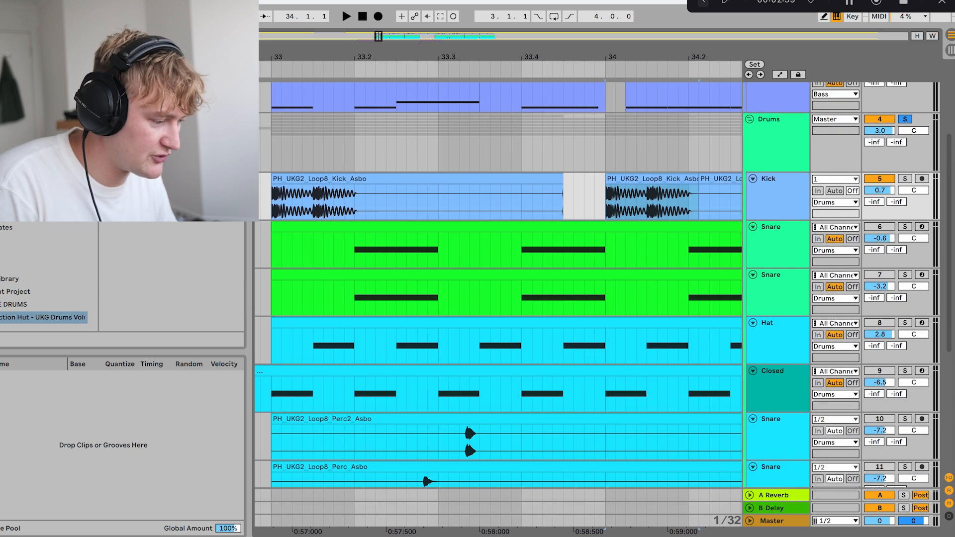
{"action": "left_click_drag", "start_coordinate": [627, 178], "coordinate": [584, 178]}
{"action": "scroll", "coordinate": [619, 189], "scroll_direction": "down", "scroll_amount": 2}
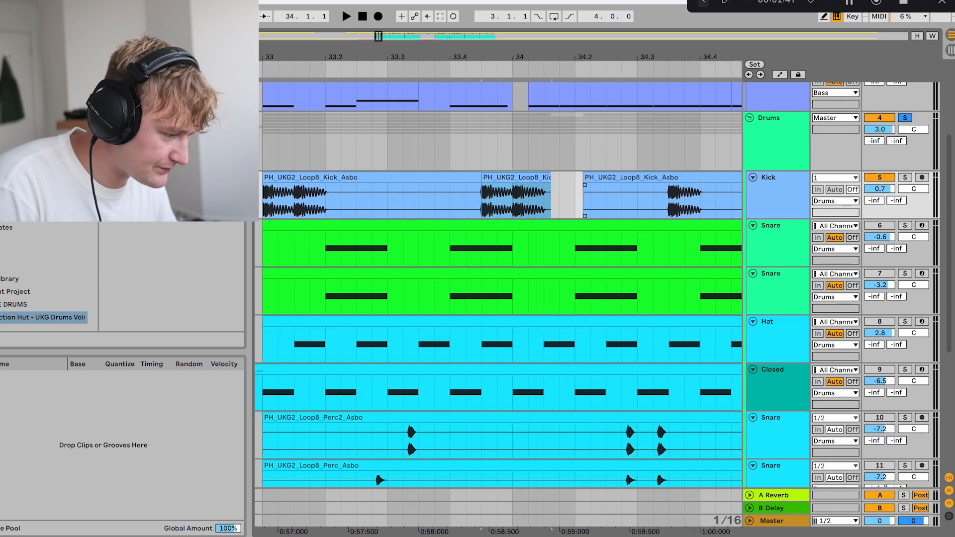
- Examine the kick hits after bar 34 and highlight the kick pattern from bar 33 to bar 35
{"action": "scroll", "coordinate": [619, 189], "scroll_direction": "right", "scroll_amount": 2}
{"action": "left_click", "coordinate": [597, 185]}
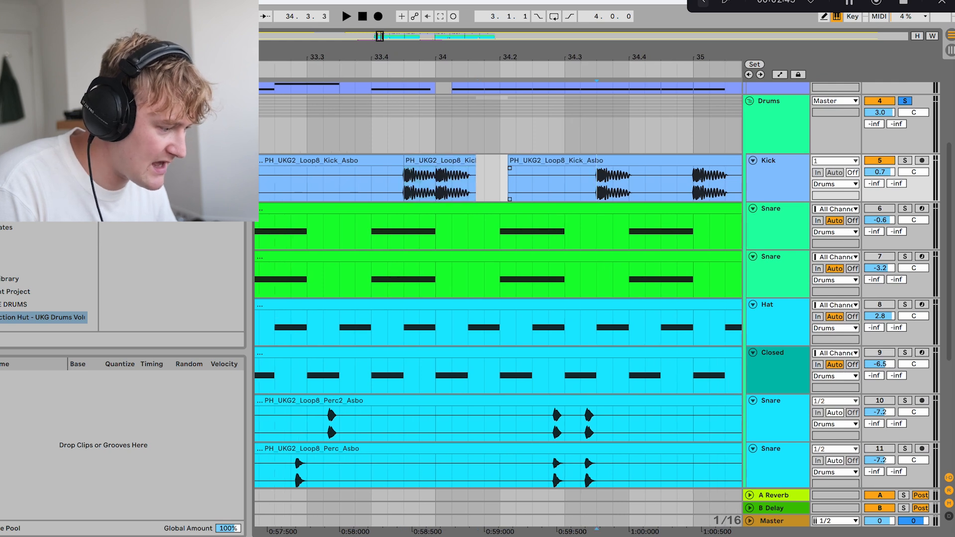
{"action": "scroll", "coordinate": [598, 185], "scroll_direction": "right", "scroll_amount": 3}
{"action": "scroll", "coordinate": [599, 185], "scroll_direction": "down", "scroll_amount": 2}
{"action": "scroll", "coordinate": [553, 186], "scroll_direction": "down", "scroll_amount": 3}
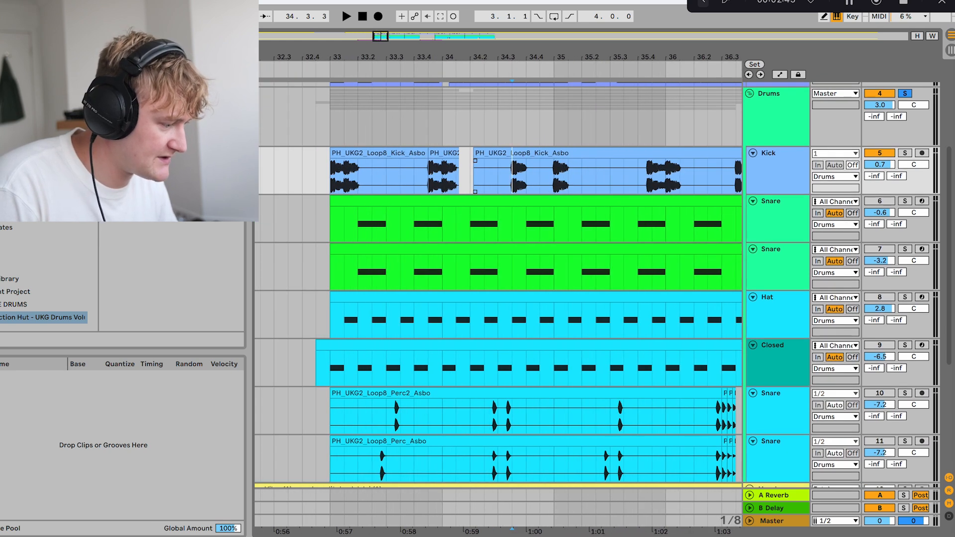
{"action": "left_click_drag", "start_coordinate": [442, 186], "coordinate": [331, 186]}
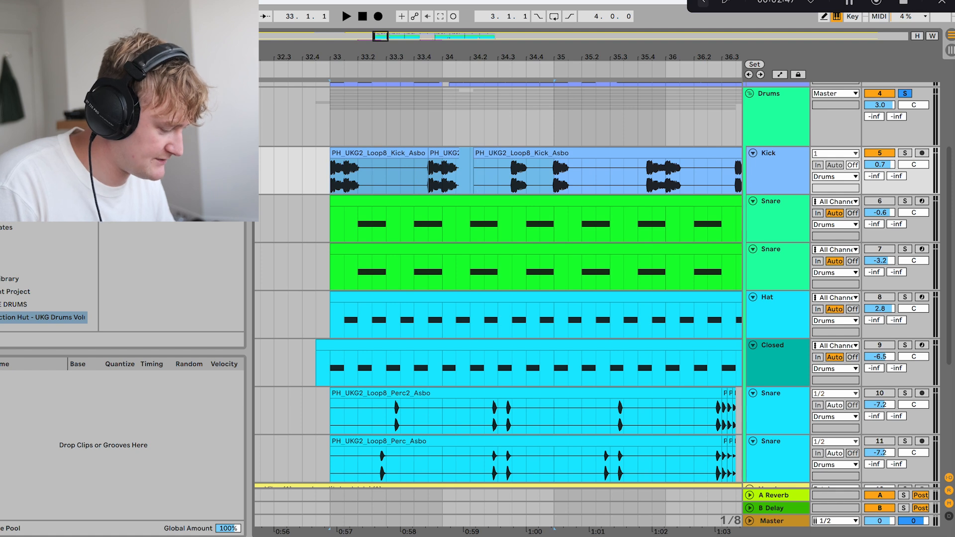
{"action": "key", "text": "ctrl+d"}
{"action": "key", "text": "ctrl+z"}
{"action": "key", "text": "ctrl+d"}
{"action": "key", "text": "ctrl+z"}
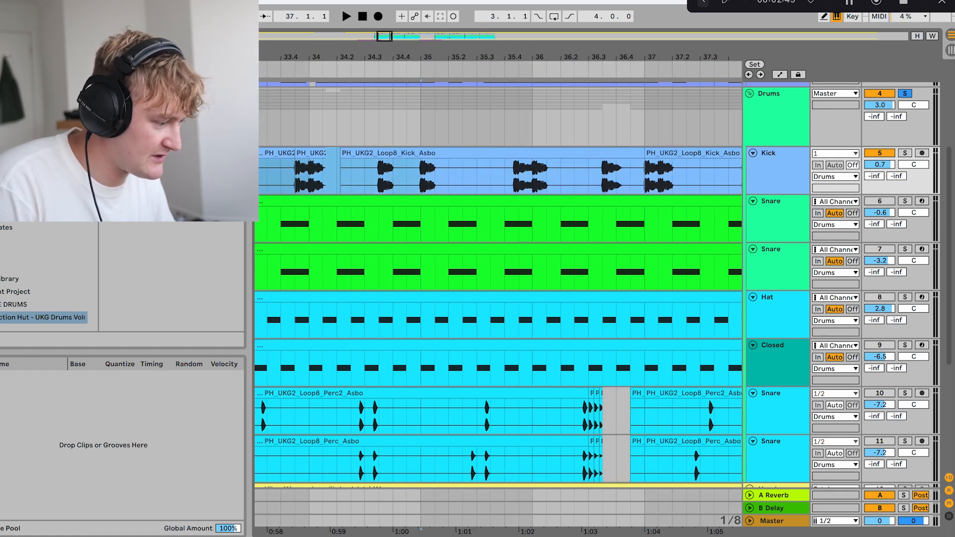
- Switch the arrangement grid to triplets and check the swung kick hit just after 35.4.2 against it
{"action": "scroll", "coordinate": [524, 183], "scroll_direction": "up", "scroll_amount": 5}
{"action": "right_click", "coordinate": [481, 182]}
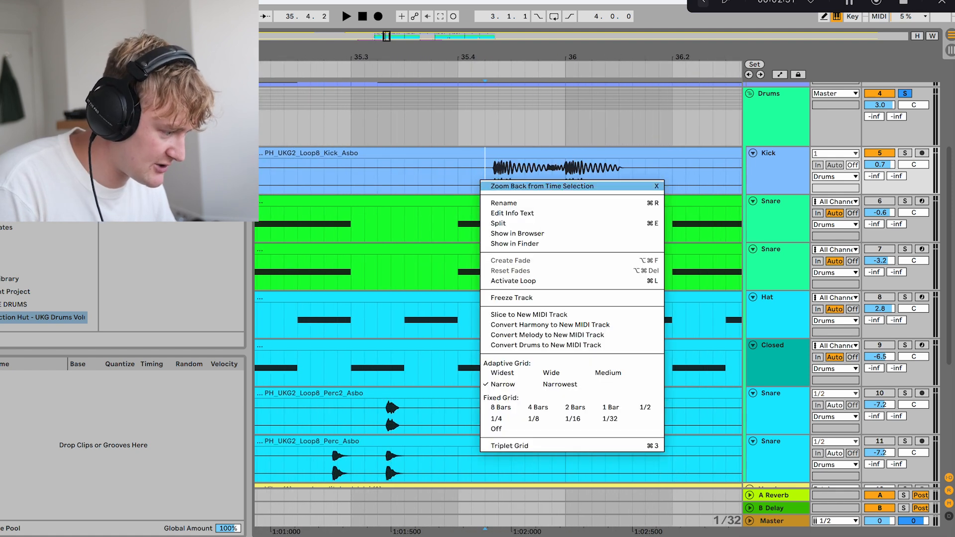
{"action": "right_click", "coordinate": [447, 174]}
{"action": "left_click", "coordinate": [448, 174]}
{"action": "right_click", "coordinate": [447, 174]}
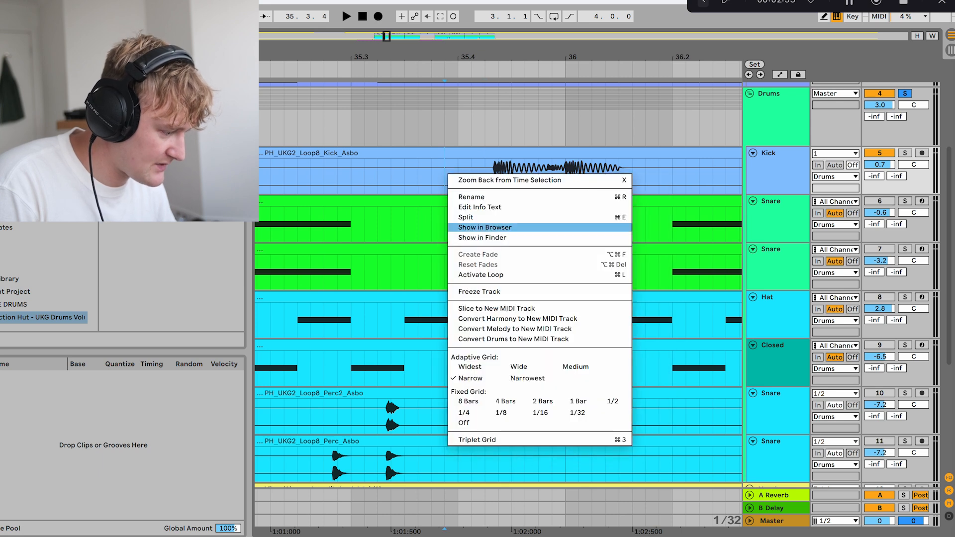
{"action": "left_click", "coordinate": [502, 439]}
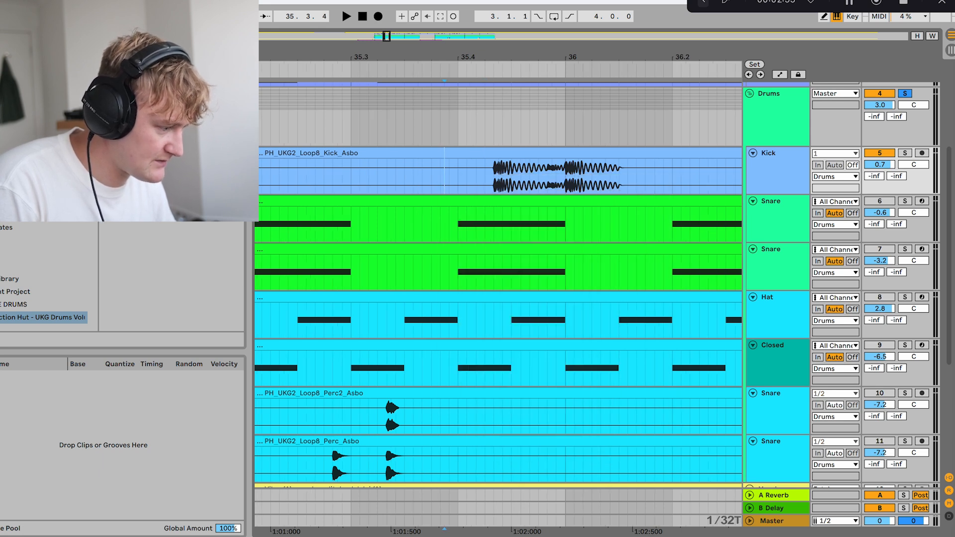
{"action": "scroll", "coordinate": [488, 181], "scroll_direction": "up", "scroll_amount": 4}
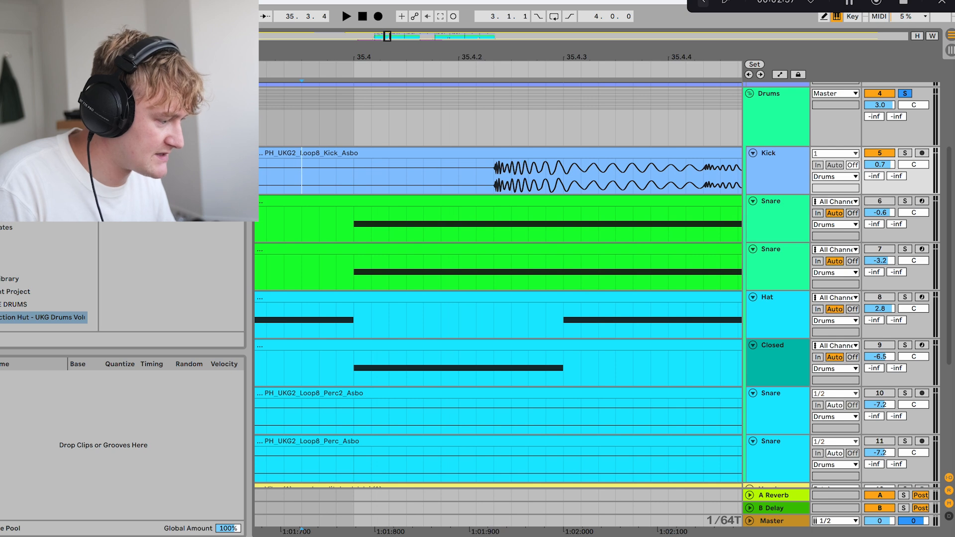
- Add a short C3 note just before beat 4.2 in the first Snare clip, using a triplet grid
{"action": "left_click", "coordinate": [493, 154]}
{"action": "double_click", "coordinate": [492, 201]}
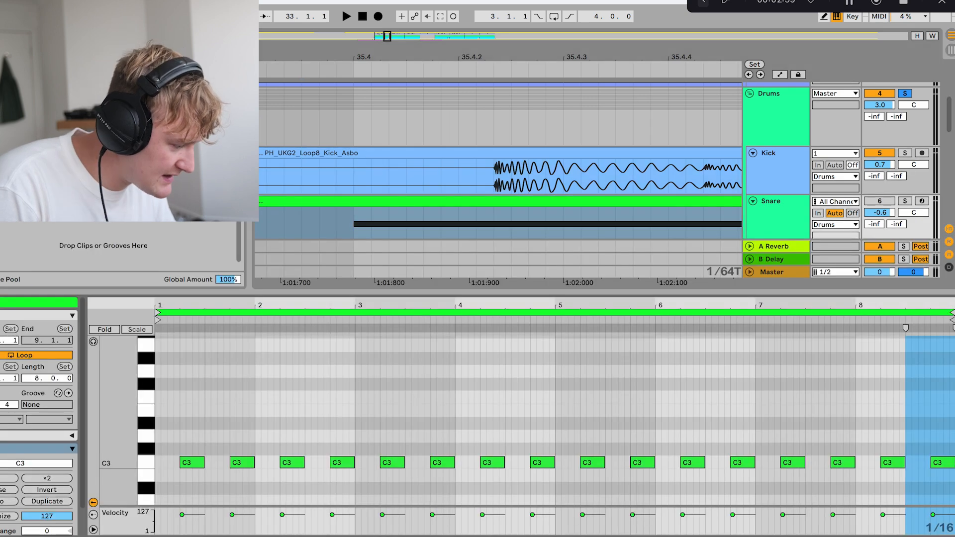
{"action": "scroll", "coordinate": [460, 449], "scroll_direction": "up", "scroll_amount": 10}
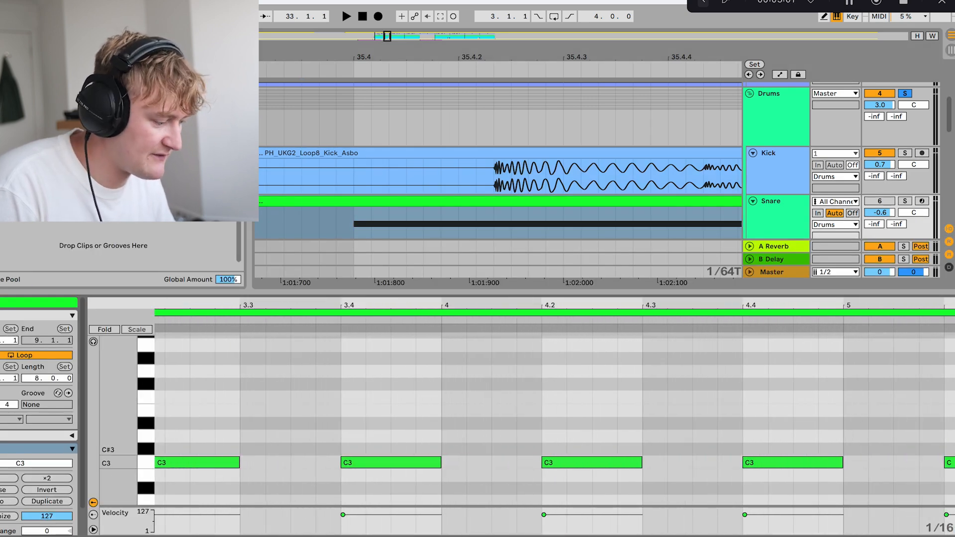
{"action": "left_click", "coordinate": [517, 449]}
{"action": "right_click", "coordinate": [512, 453]}
{"action": "left_click", "coordinate": [527, 414]}
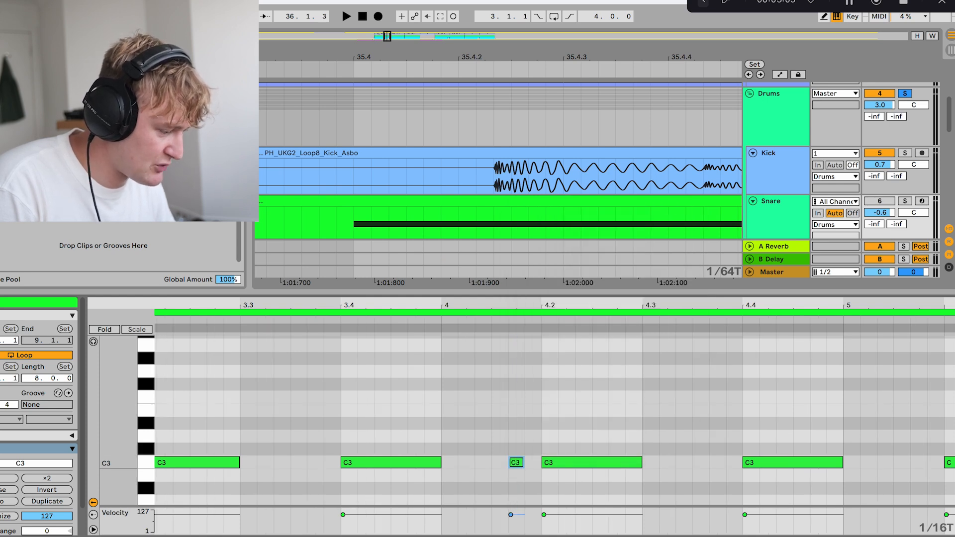
{"action": "scroll", "coordinate": [518, 462], "scroll_direction": "up", "scroll_amount": 3}
{"action": "left_click", "coordinate": [519, 461]}
{"action": "left_click", "coordinate": [518, 461]}
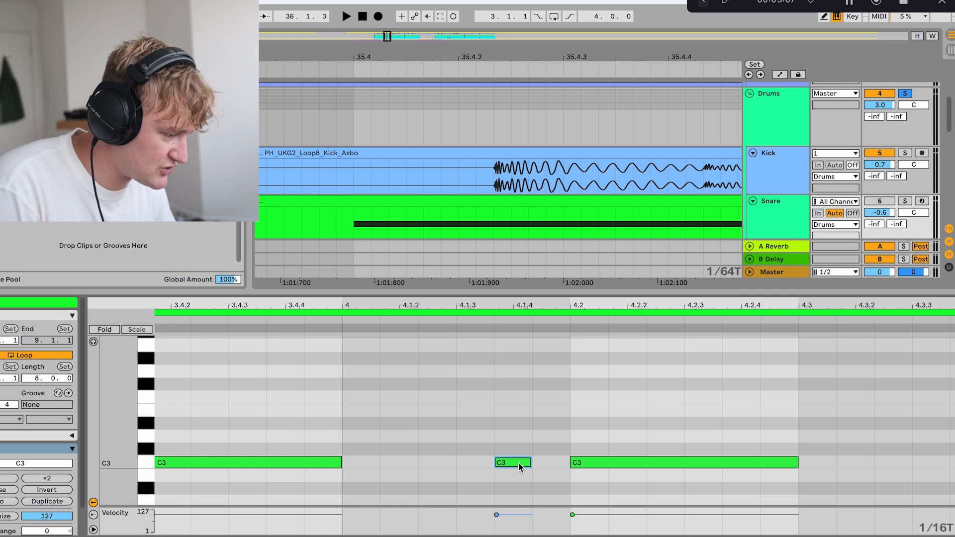
- Turn off the triplet grid in the Snare clip's note editor
{"action": "right_click", "coordinate": [495, 450]}
{"action": "left_click", "coordinate": [527, 372]}
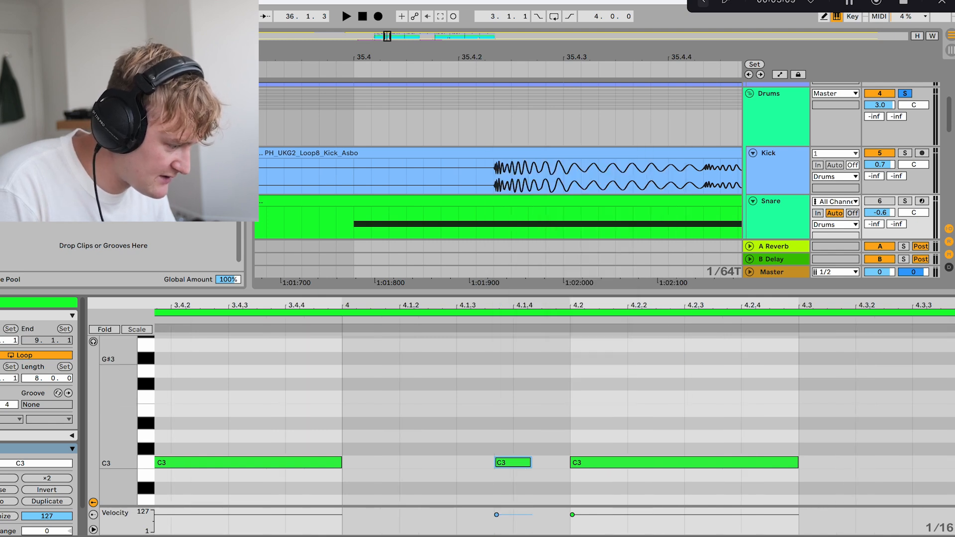
{"action": "scroll", "coordinate": [502, 462], "scroll_direction": "down", "scroll_amount": 3}
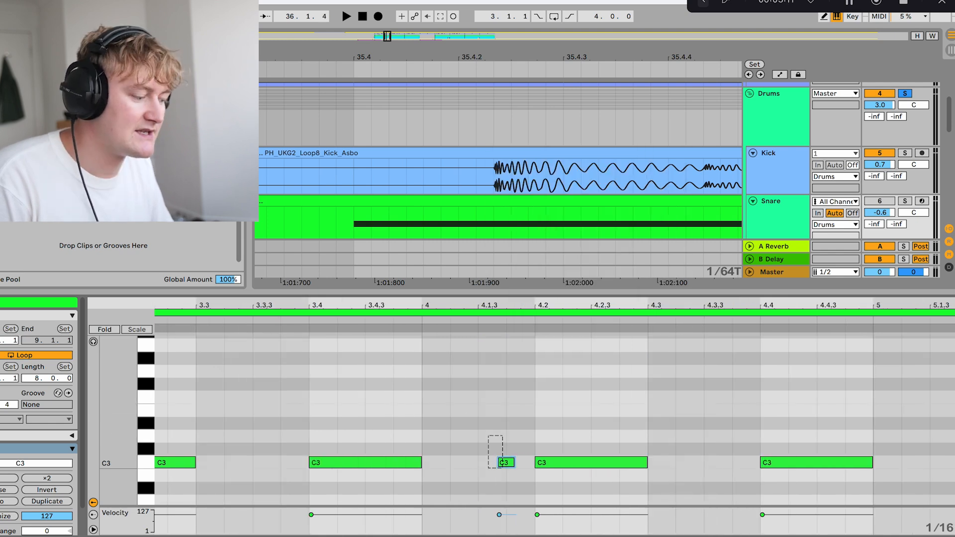
{"action": "scroll", "coordinate": [493, 171], "scroll_direction": "down", "scroll_amount": 5}
- Show the Kick clip's waveform in the clip editor alongside the wider arrangement
{"action": "left_click", "coordinate": [493, 174]}
{"action": "scroll", "coordinate": [493, 174], "scroll_direction": "down", "scroll_amount": 5}
{"action": "scroll", "coordinate": [511, 185], "scroll_direction": "down", "scroll_amount": 3}
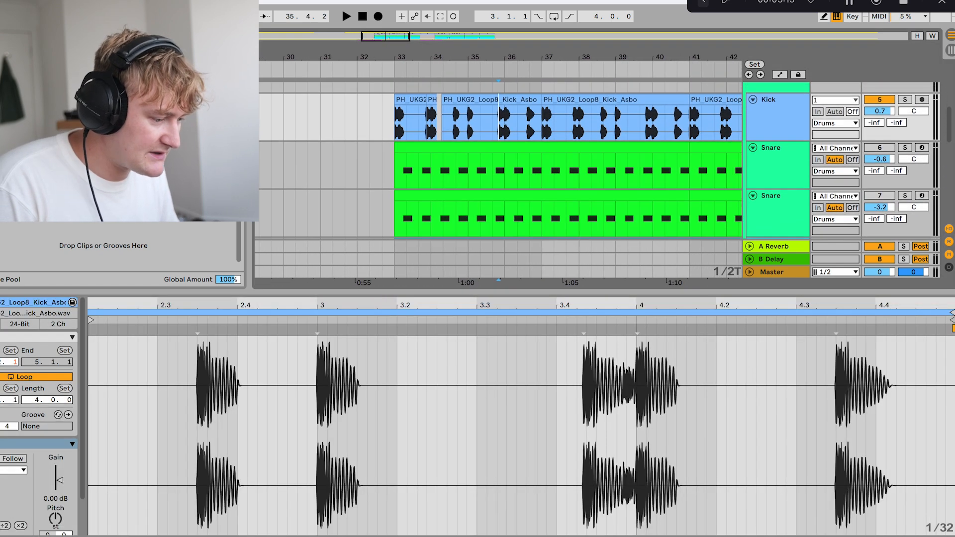
- Unmute the first Snare track, show its devices, and play it with the kick from bar 33
{"action": "double_click", "coordinate": [776, 148]}
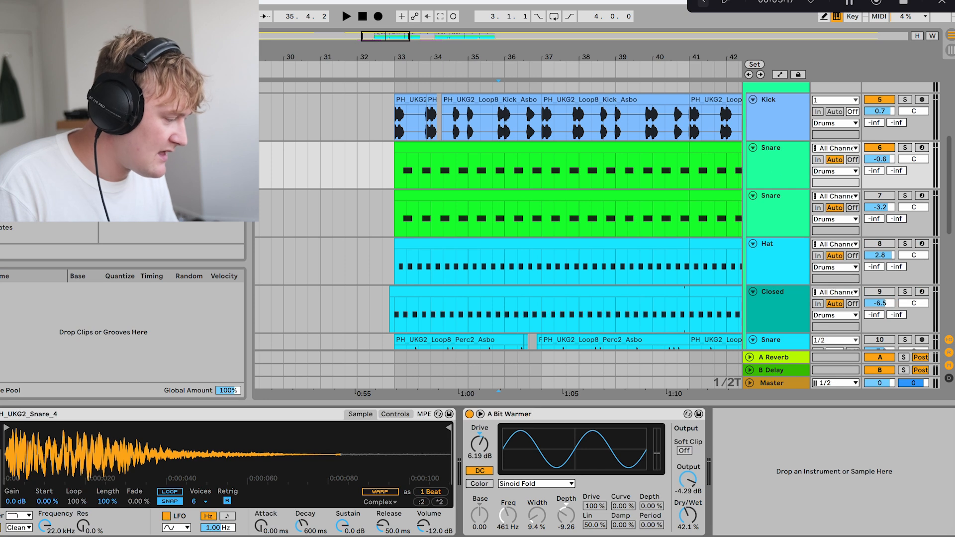
{"action": "left_click", "coordinate": [394, 171]}
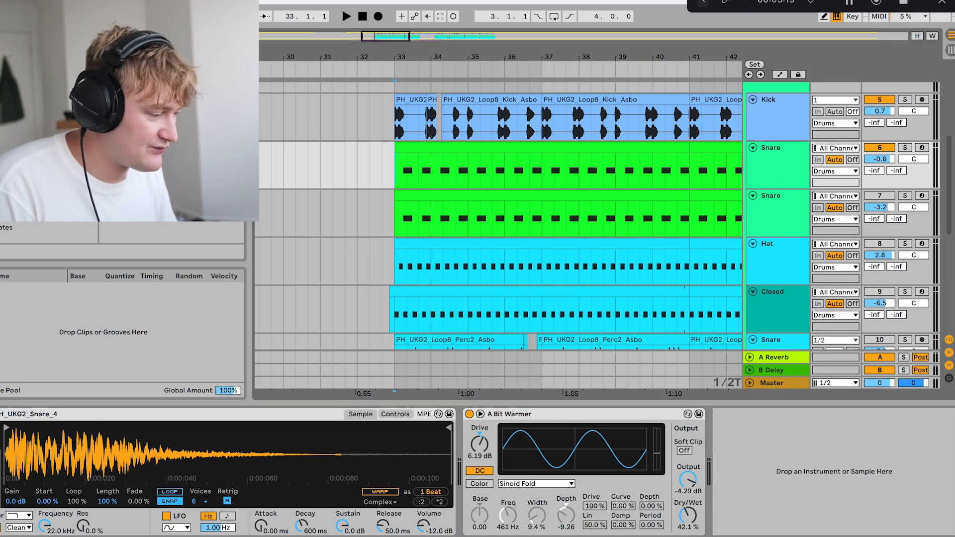
{"action": "key", "text": "space"}
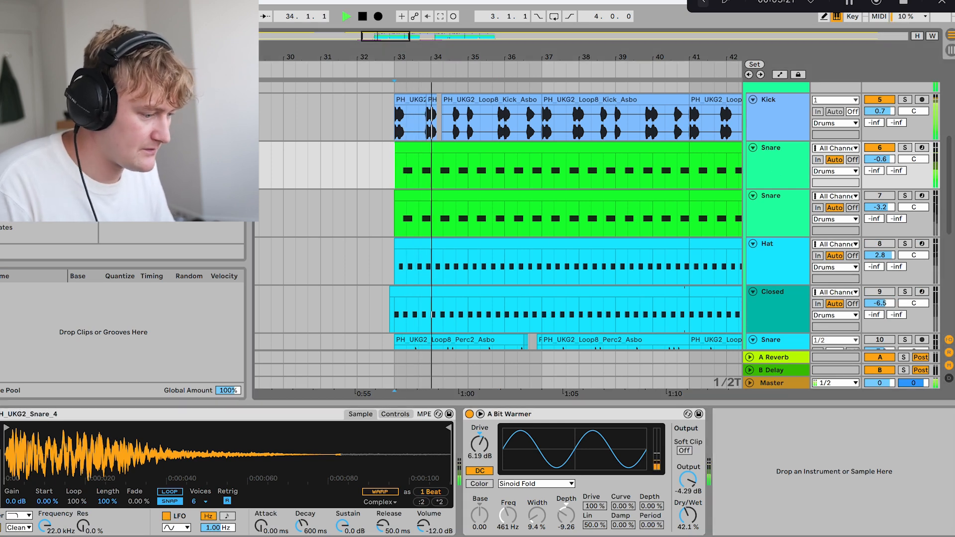
{"action": "key", "text": "space"}
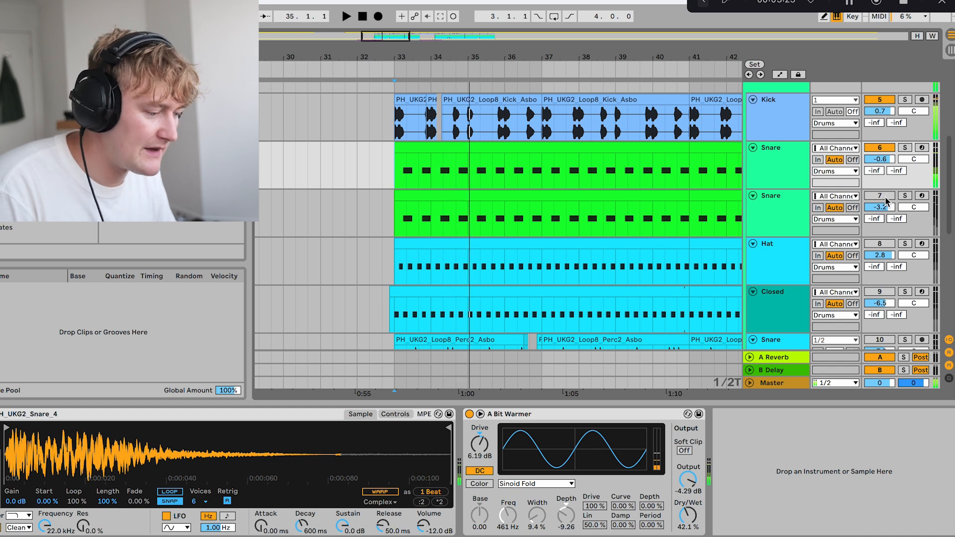
- Unmute the second Snare track and play both snare layers with the kick from bar 33
{"action": "left_click", "coordinate": [879, 196]}
{"action": "key", "text": "space"}
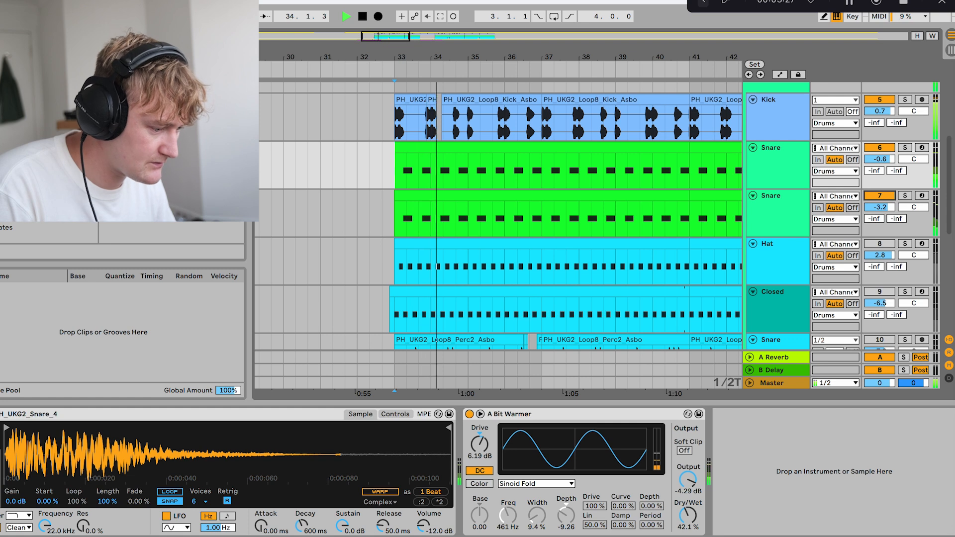
{"action": "left_click", "coordinate": [887, 195]}
{"action": "key", "text": "space"}
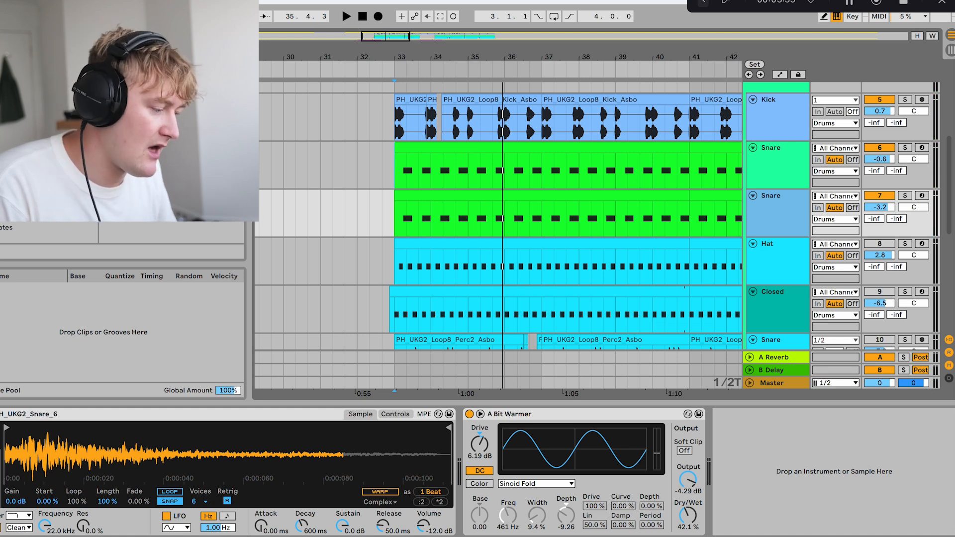
- Unmute the Hat and Closed tracks and play them with the kick and snares
{"action": "key", "text": "plus"}
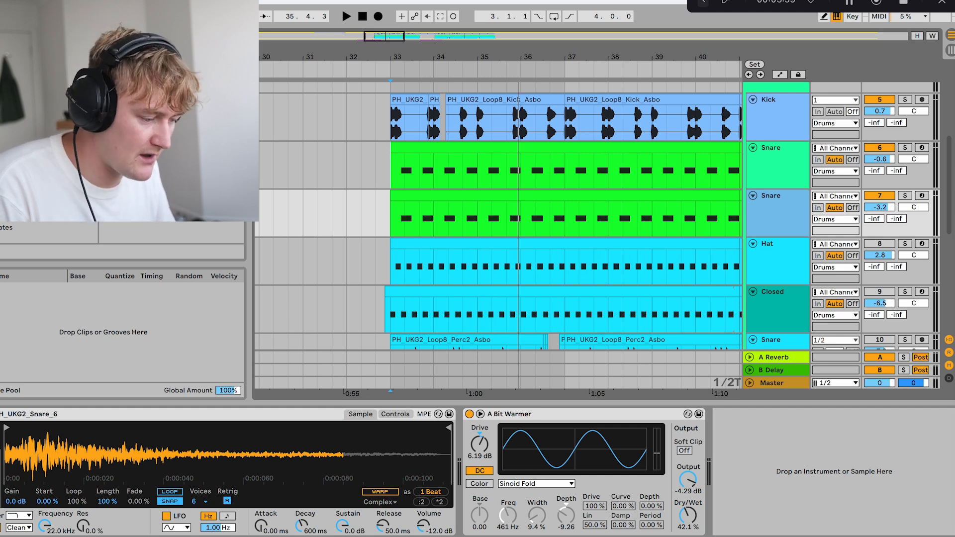
{"action": "left_click", "coordinate": [677, 241]}
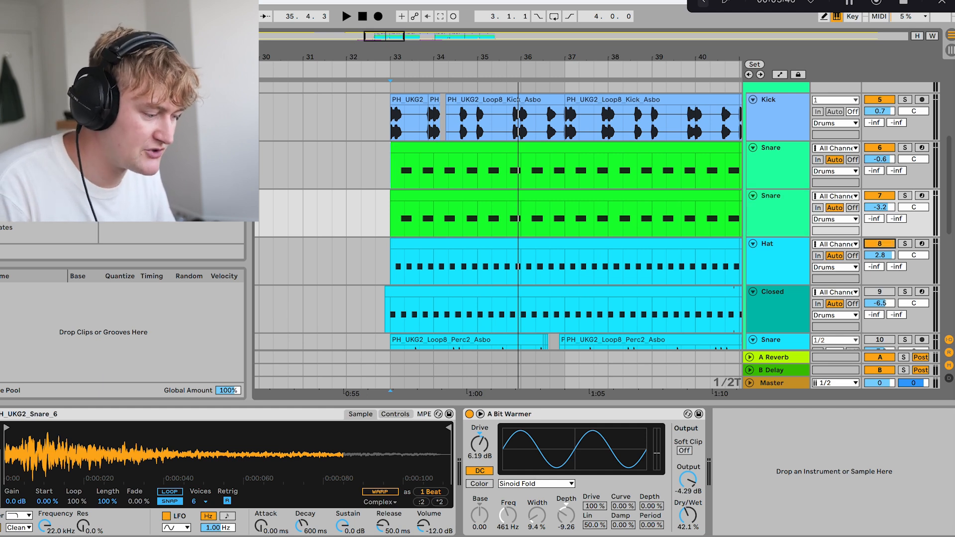
{"action": "left_click", "coordinate": [677, 241]}
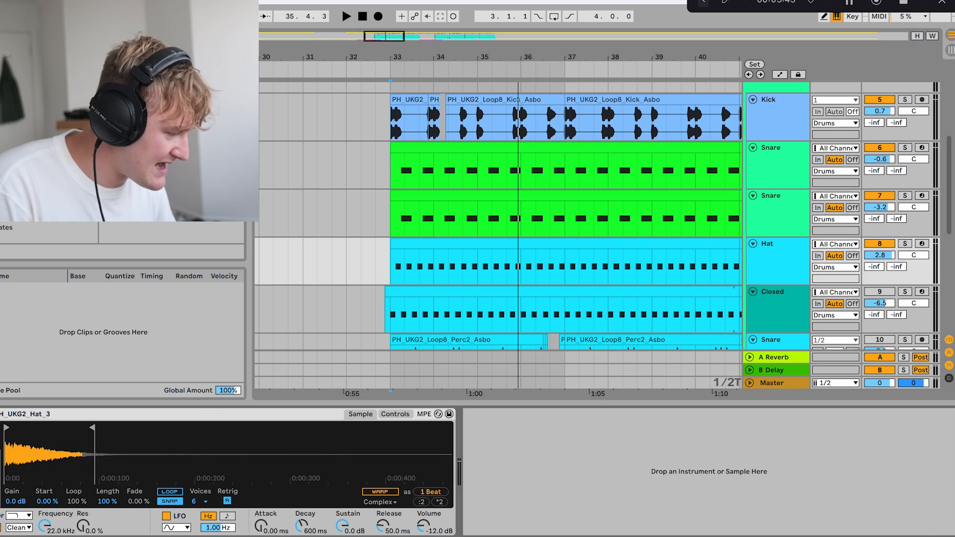
{"action": "key", "text": "space"}
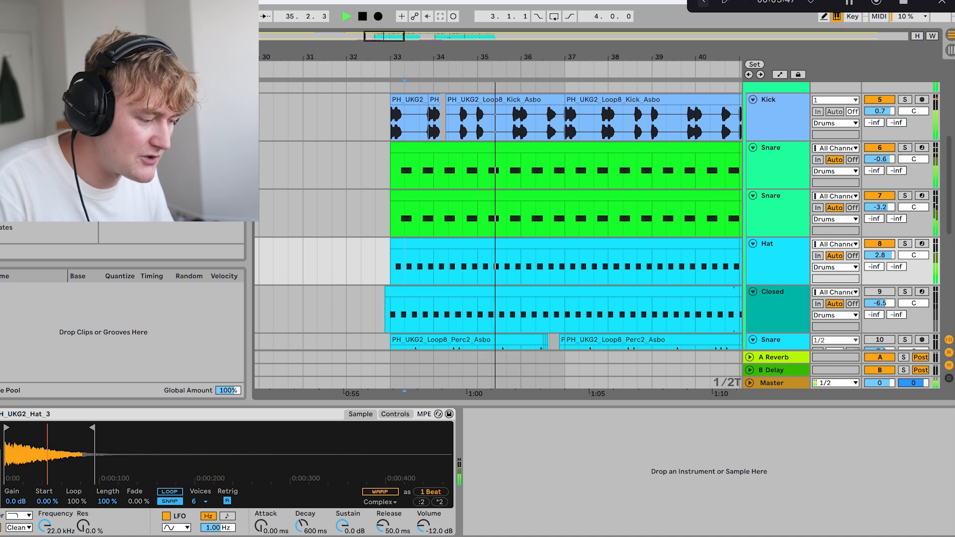
{"action": "key", "text": "plus"}
{"action": "key", "text": "space"}
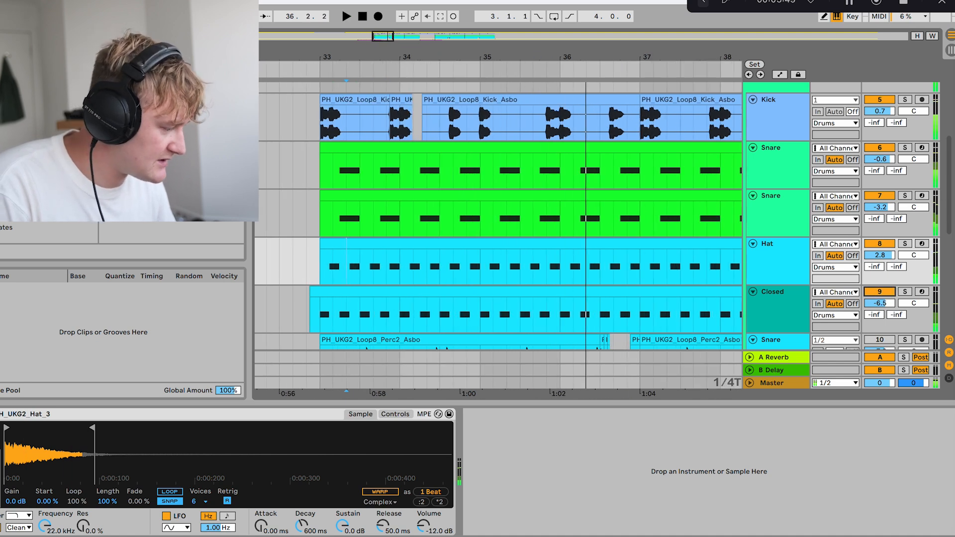
- Open the Hat clip and move all its C3 notes half a beat earlier, onto the beats
{"action": "double_click", "coordinate": [448, 244]}
{"action": "scroll", "coordinate": [169, 473], "scroll_direction": "up", "scroll_amount": 5}
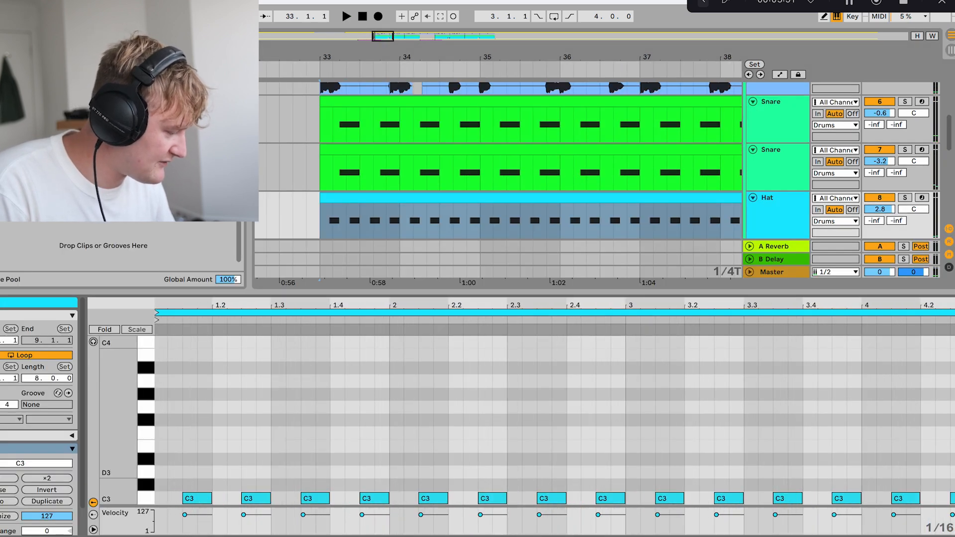
{"action": "scroll", "coordinate": [169, 472], "scroll_direction": "down", "scroll_amount": 1}
{"action": "key", "text": "super+a"}
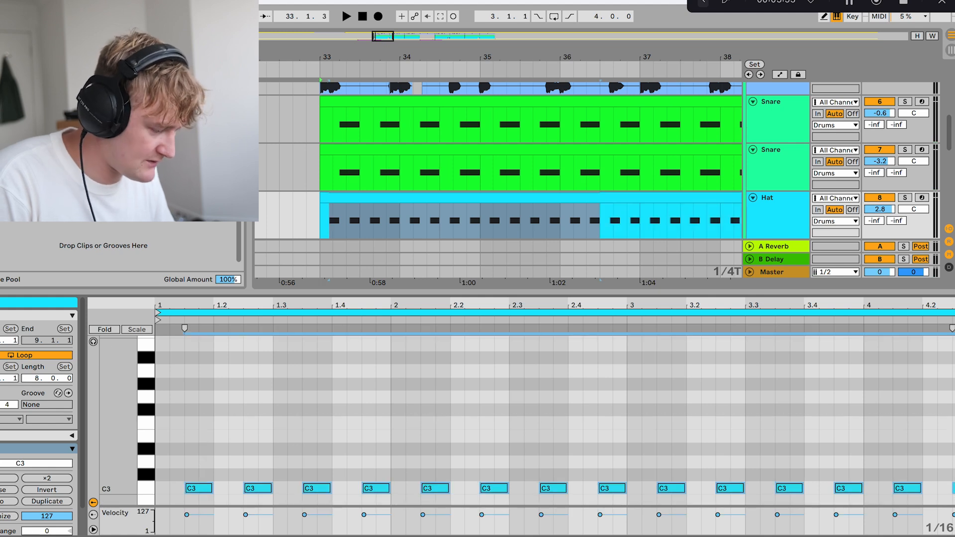
{"action": "key", "text": "Left"}
{"action": "key", "text": "Left"}
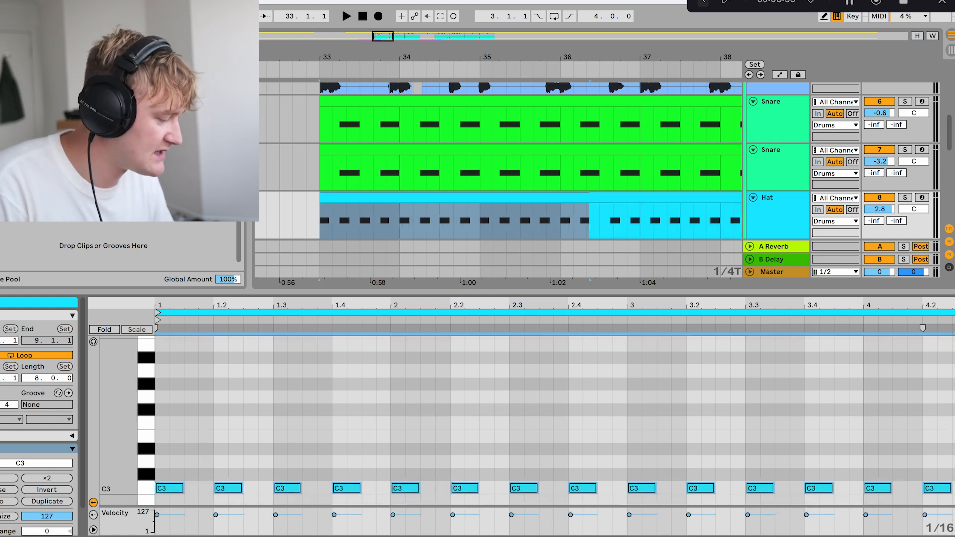
- Move all the Hat clip's C3 notes half a beat later, onto the off-beats, and close the clip's note view
{"action": "key", "text": "Right"}
{"action": "key", "text": "Right"}
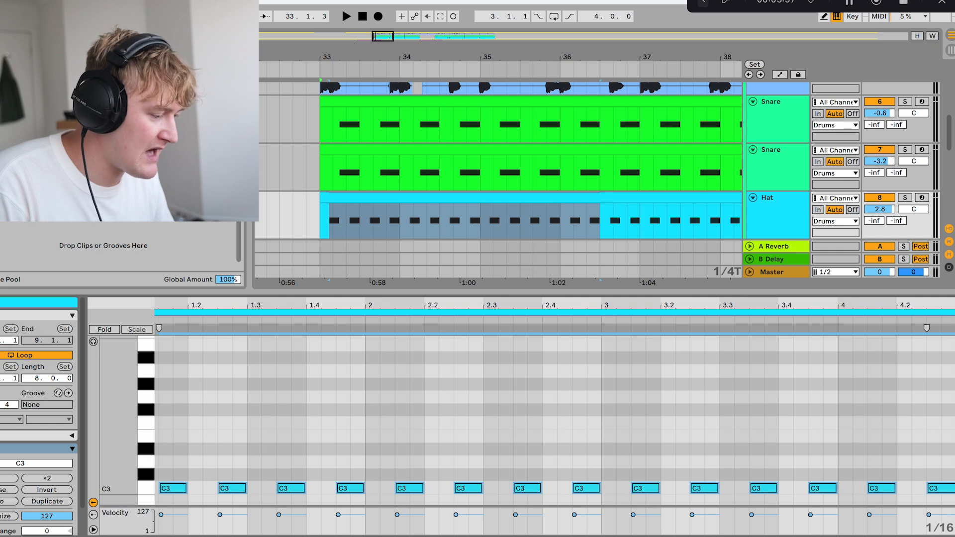
{"action": "key", "text": "super+alt+l"}
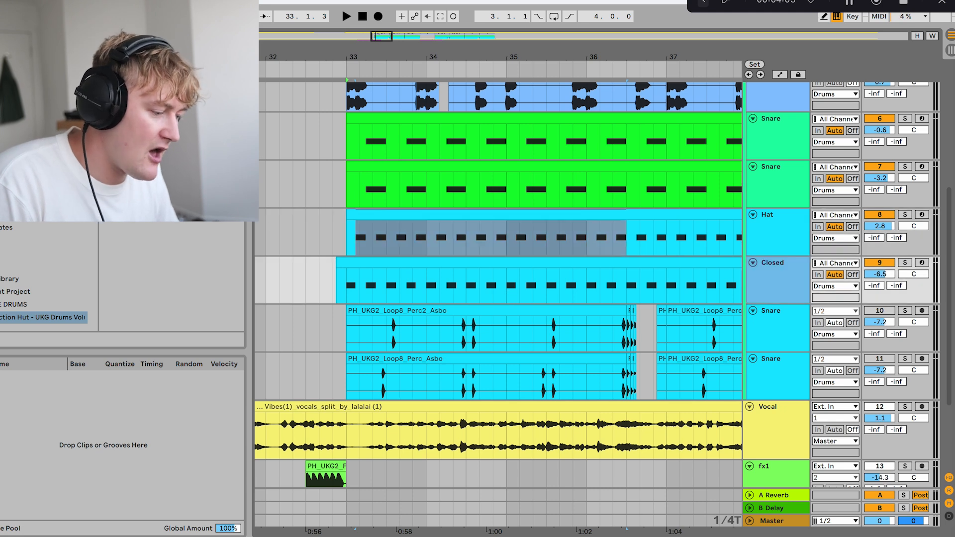
- Open the Closed clip and trim its start to bar 33 to line up with the Hat clip
{"action": "key", "text": "super+alt+l"}
{"action": "double_click", "coordinate": [478, 262]}
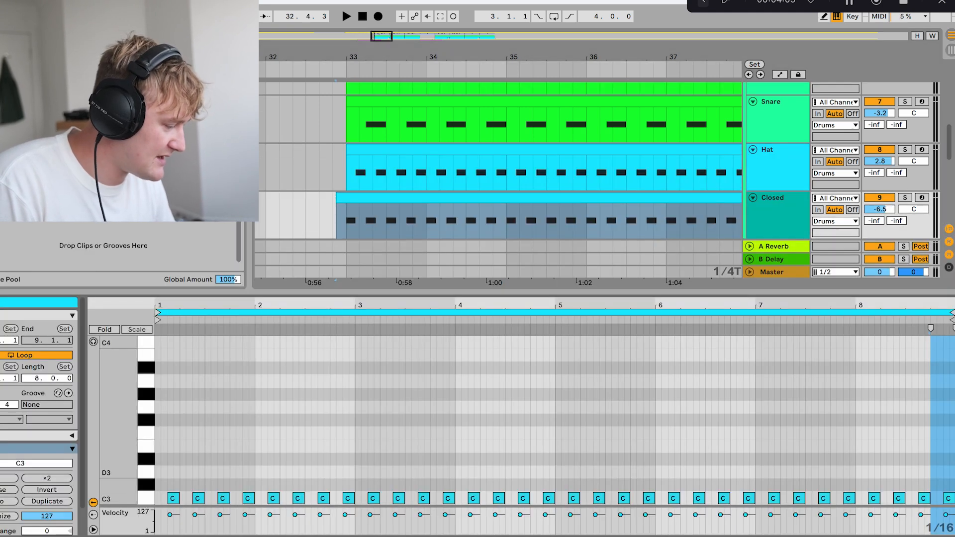
{"action": "scroll", "coordinate": [527, 484], "scroll_direction": "down", "scroll_amount": 2}
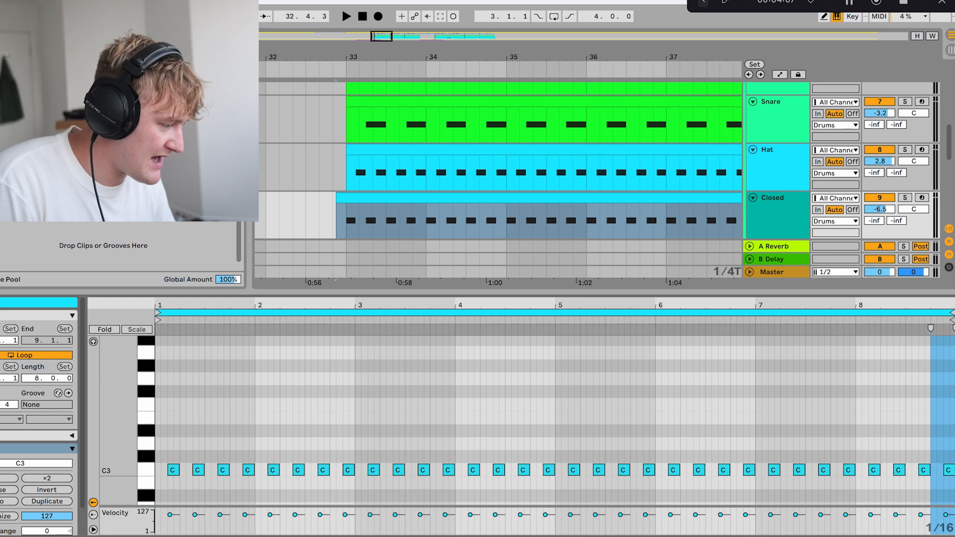
{"action": "left_click_drag", "start_coordinate": [336, 198], "coordinate": [347, 198]}
{"action": "scroll", "coordinate": [181, 456], "scroll_direction": "up", "scroll_amount": 4}
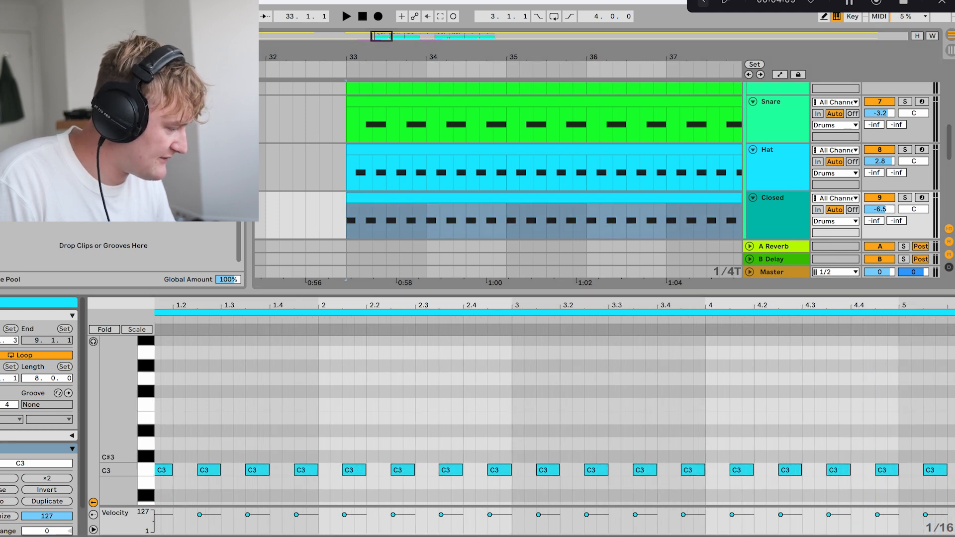
{"action": "scroll", "coordinate": [182, 443], "scroll_direction": "left", "scroll_amount": 2}
{"action": "left_click", "coordinate": [373, 221]}
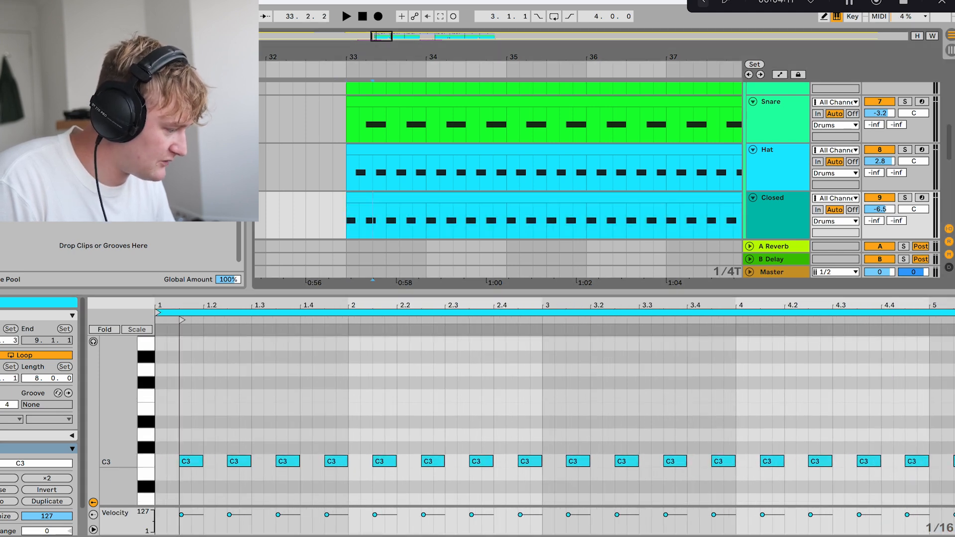
{"action": "scroll", "coordinate": [347, 214], "scroll_direction": "up", "scroll_amount": 3}
{"action": "key", "text": "ctrl+z"}
{"action": "key", "text": "ctrl+z"}
{"action": "mouse_move", "coordinate": [366, 198]}
{"action": "left_mouse_down"}
{"action": "mouse_move", "coordinate": [376, 197]}
{"action": "mouse_move", "coordinate": [350, 199]}
{"action": "left_mouse_up"}
{"action": "scroll", "coordinate": [357, 198], "scroll_direction": "up", "scroll_amount": 3}
{"action": "scroll", "coordinate": [350, 199], "scroll_direction": "down", "scroll_amount": 5}
{"action": "key", "text": "ctrl+z"}
{"action": "key", "text": "ctrl+z"}
{"action": "scroll", "coordinate": [350, 199], "scroll_direction": "down", "scroll_amount": 5}
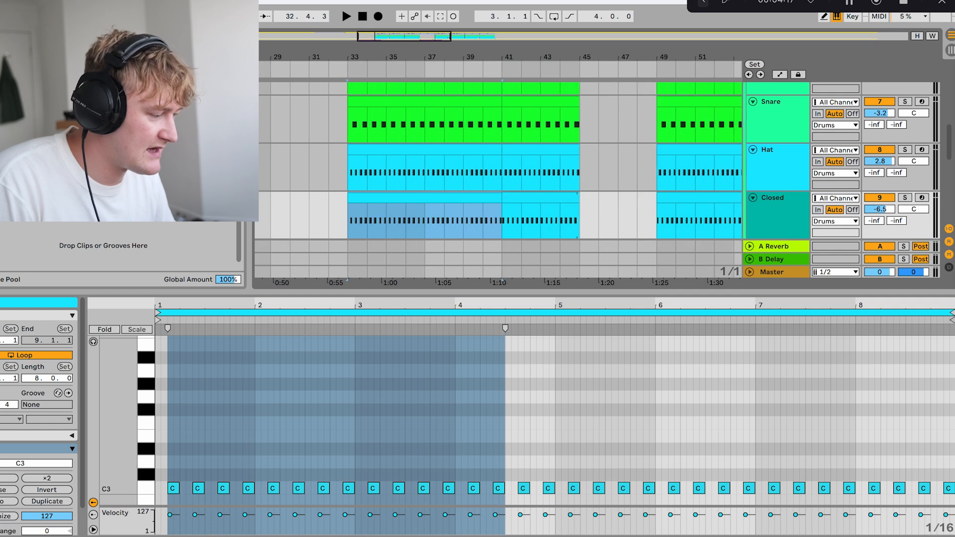
- Play the drums from bar 33 and compare the groove with the Closed track muted and unmuted
{"action": "key", "text": "Up"}
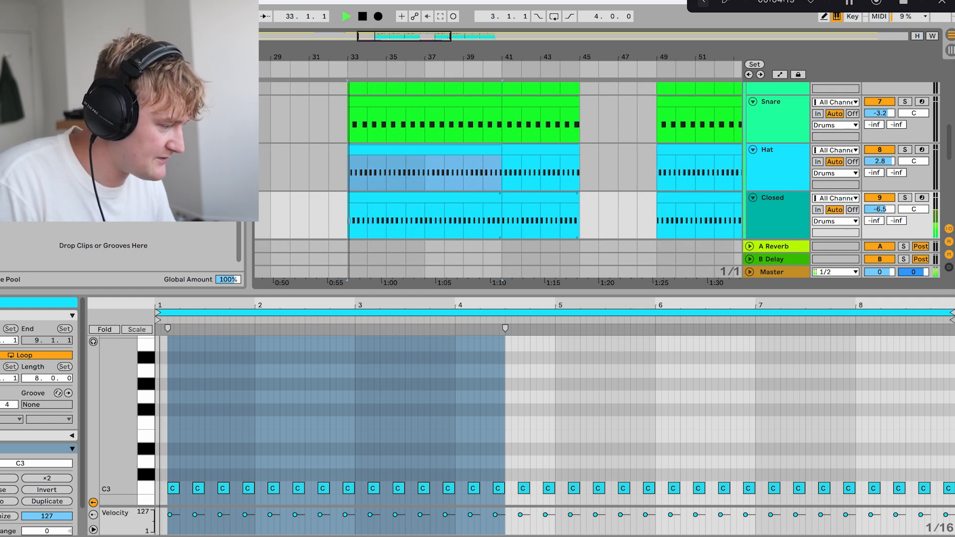
{"action": "left_click", "coordinate": [879, 198]}
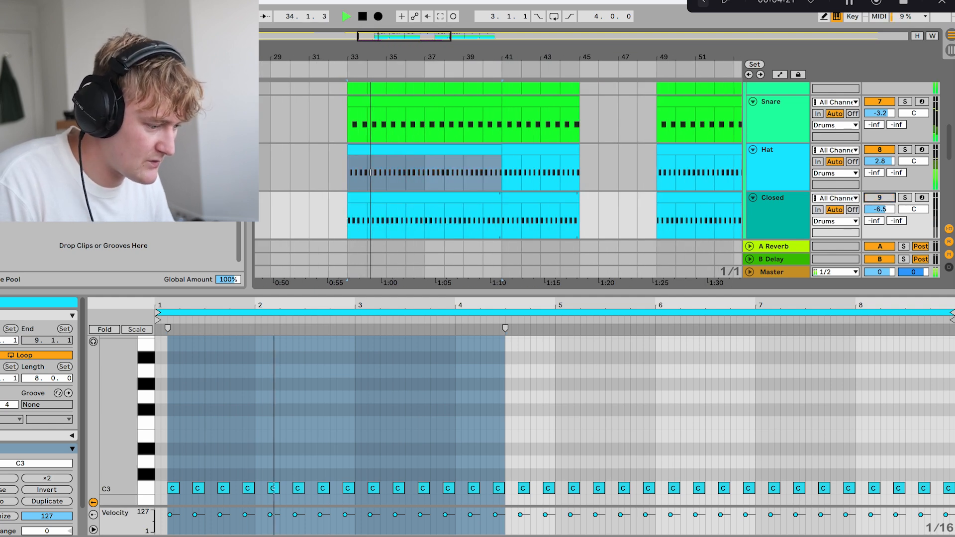
{"action": "key", "text": "super+alt+l"}
{"action": "left_click", "coordinate": [880, 199]}
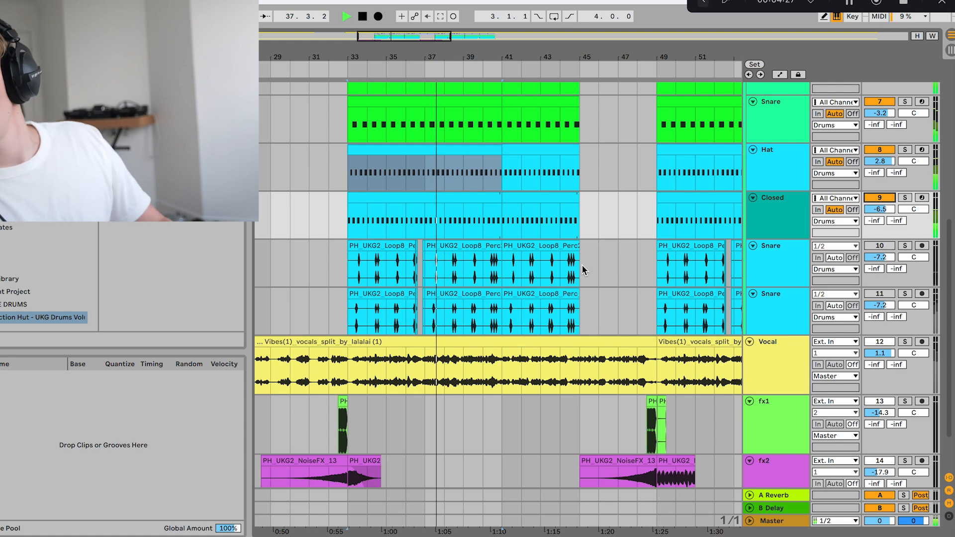
- Unmute the Snare track holding the PH_UKG2_Loop8_Perc2_Asbo clips and play it along with the drums
{"action": "scroll", "coordinate": [399, 289], "scroll_direction": "up", "scroll_amount": 1}
{"action": "scroll", "coordinate": [399, 289], "scroll_direction": "up", "scroll_amount": 3}
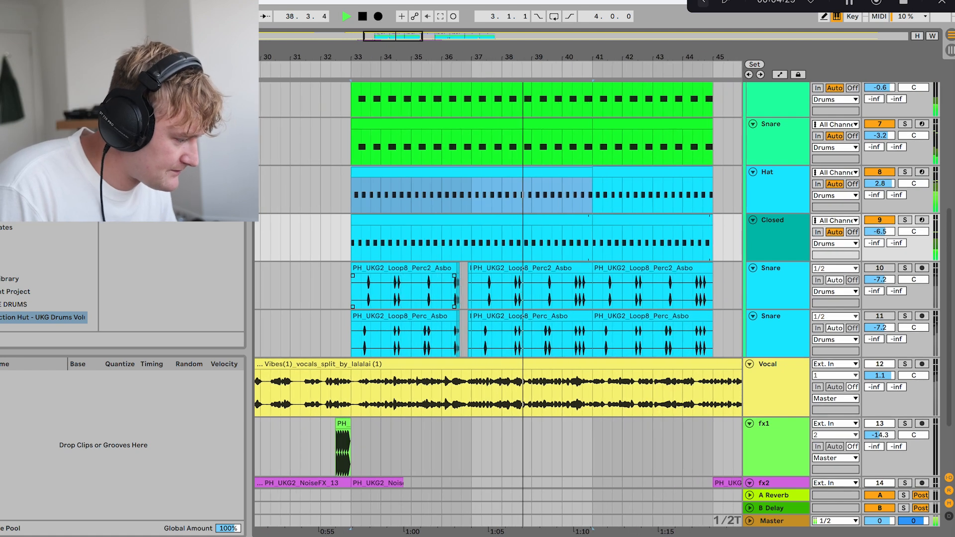
{"action": "scroll", "coordinate": [395, 275], "scroll_direction": "up", "scroll_amount": 1}
{"action": "right_click", "coordinate": [395, 274]}
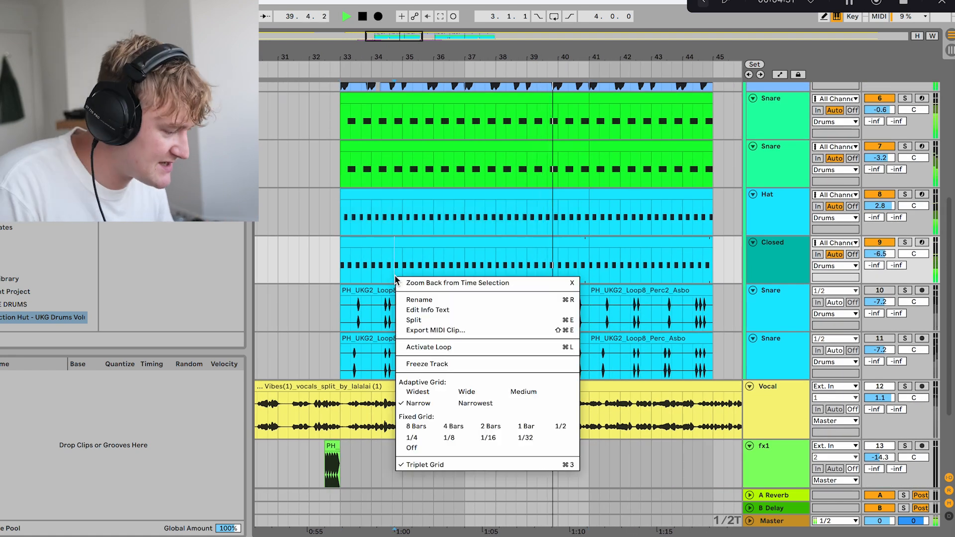
{"action": "left_click", "coordinate": [395, 274]}
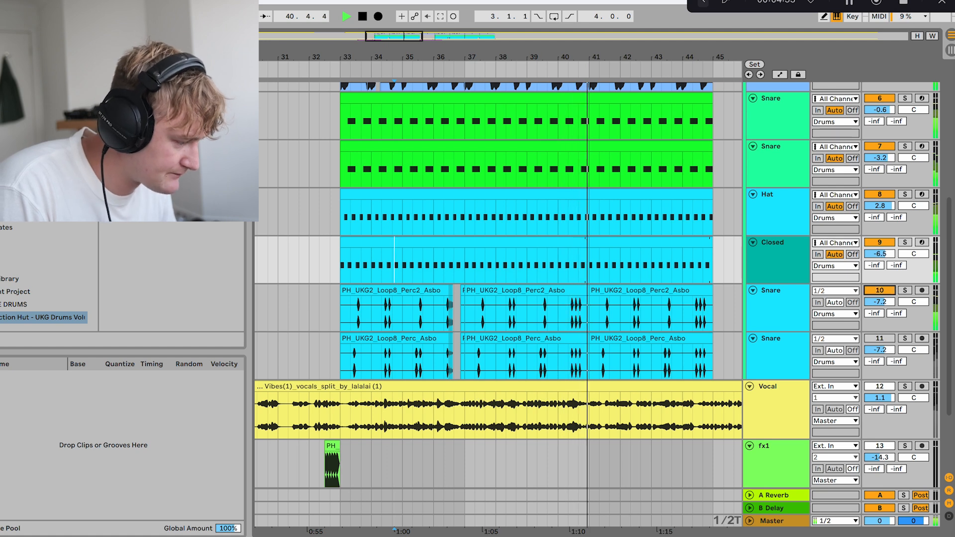
{"action": "scroll", "coordinate": [407, 307], "scroll_direction": "up", "scroll_amount": 5}
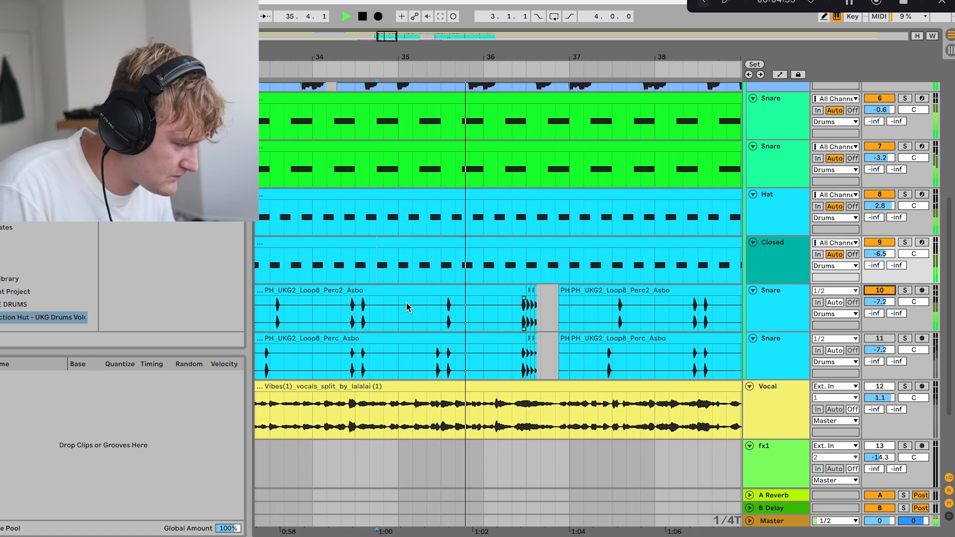
{"action": "scroll", "coordinate": [407, 307], "scroll_direction": "up", "scroll_amount": 3}
{"action": "scroll", "coordinate": [576, 308], "scroll_direction": "down", "scroll_amount": 1}
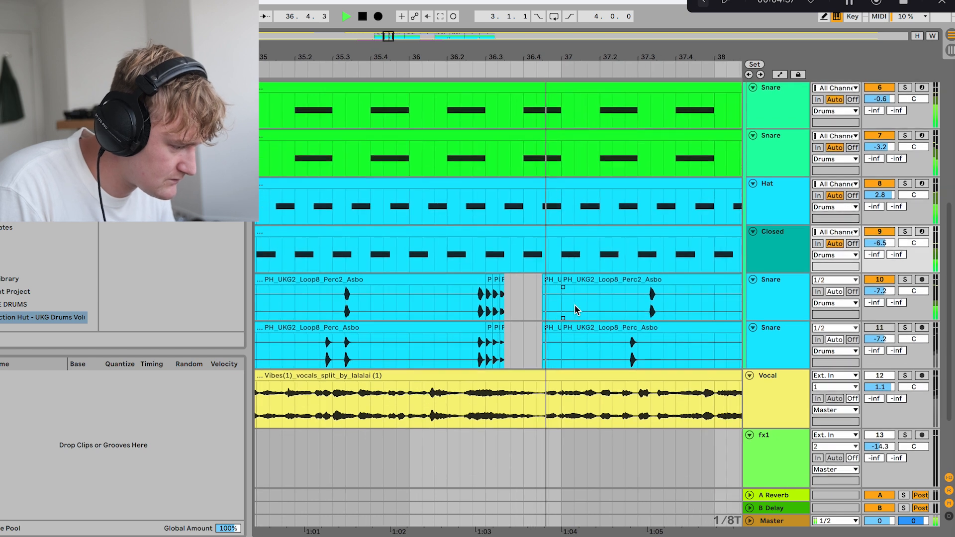
{"action": "scroll", "coordinate": [574, 307], "scroll_direction": "down", "scroll_amount": 1}
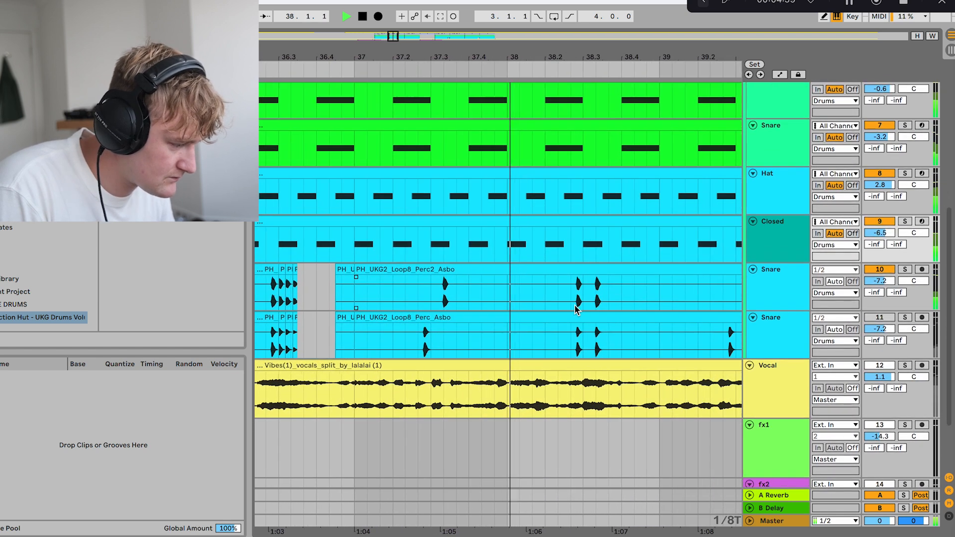
{"action": "scroll", "coordinate": [574, 305], "scroll_direction": "down", "scroll_amount": 5}
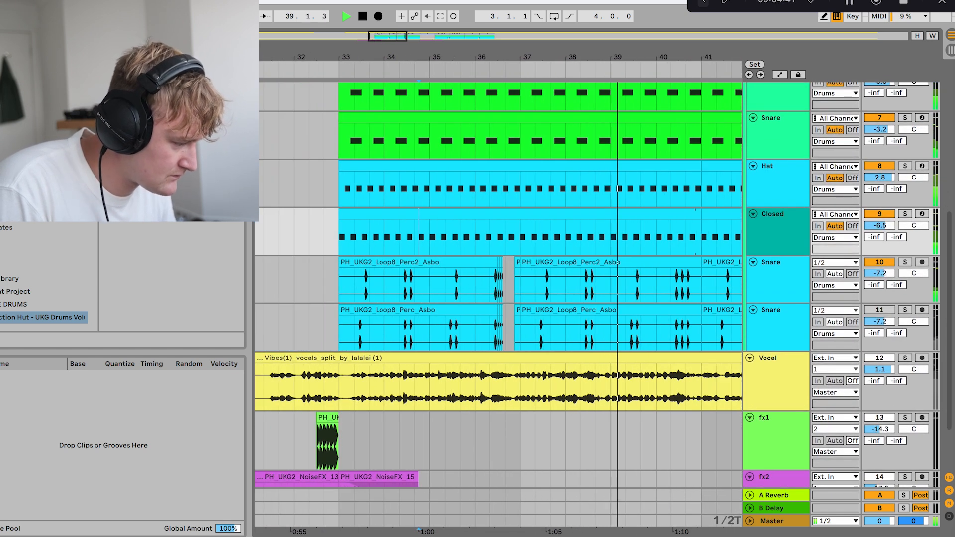
{"action": "key", "text": "space"}
- Extend the first Perc2 and Perc loop clips over the sliced hits near bar 36.3, restoring the original hits, and play that passage
{"action": "left_click", "coordinate": [386, 290]}
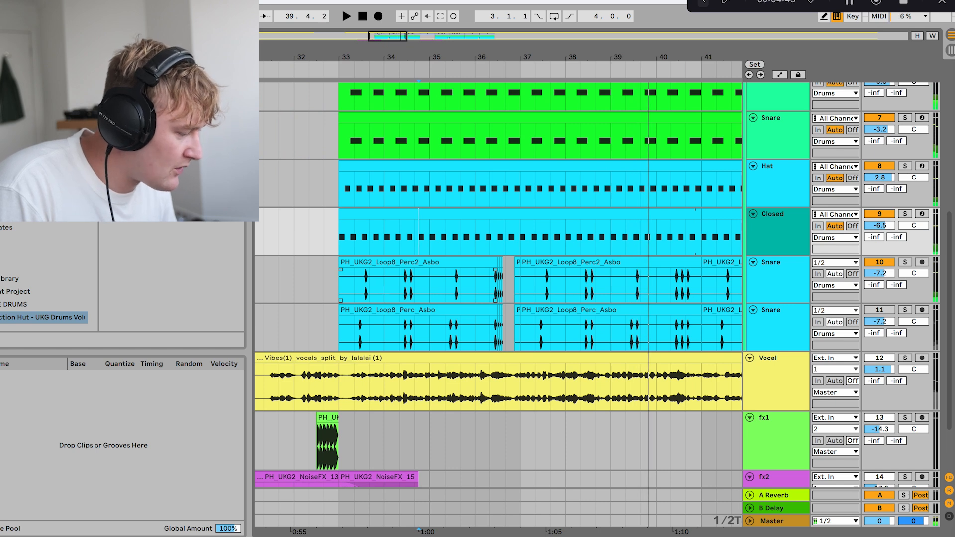
{"action": "scroll", "coordinate": [399, 290], "scroll_direction": "up", "scroll_amount": 3}
{"action": "left_click", "coordinate": [483, 291]}
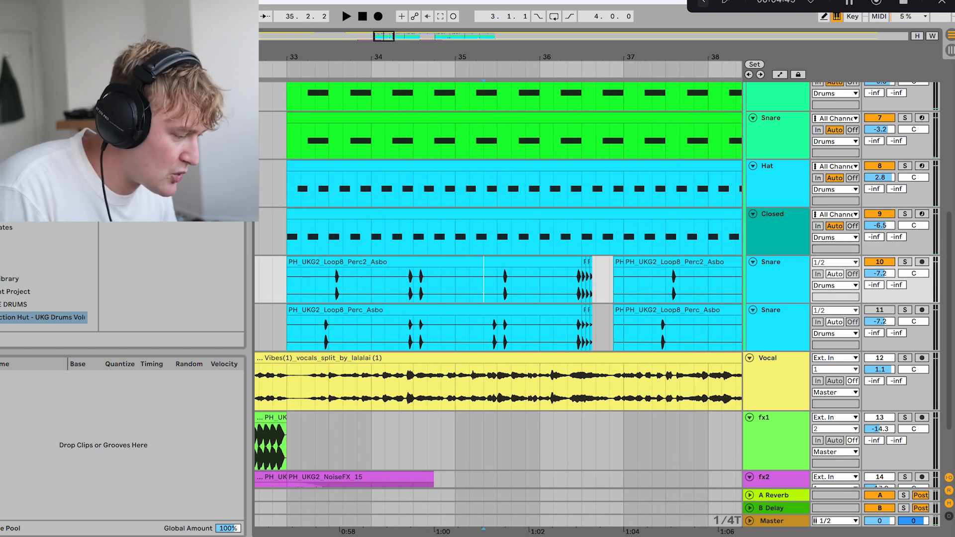
{"action": "left_click_drag", "start_coordinate": [592, 279], "coordinate": [613, 279]}
{"action": "scroll", "coordinate": [584, 329], "scroll_direction": "up", "scroll_amount": 3}
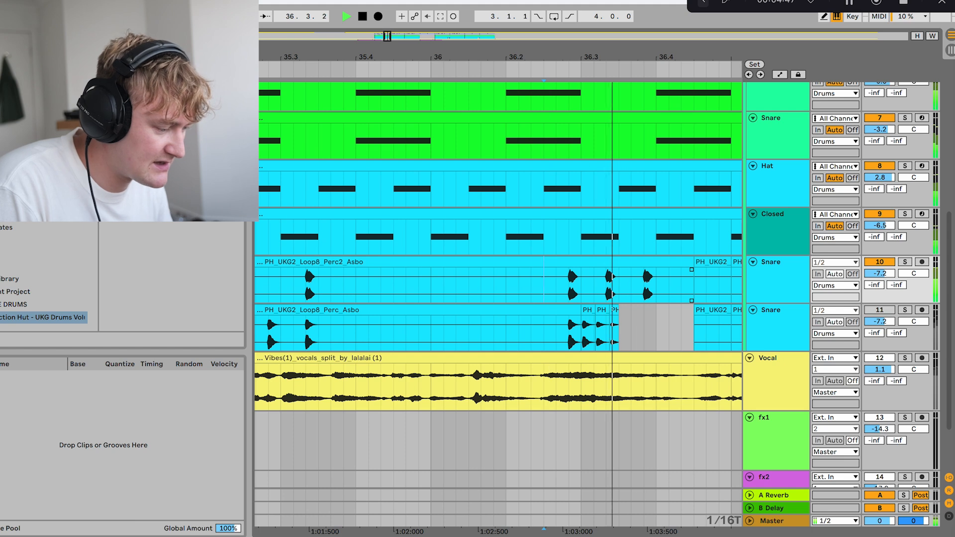
{"action": "left_click_drag", "start_coordinate": [618, 328], "coordinate": [680, 328]}
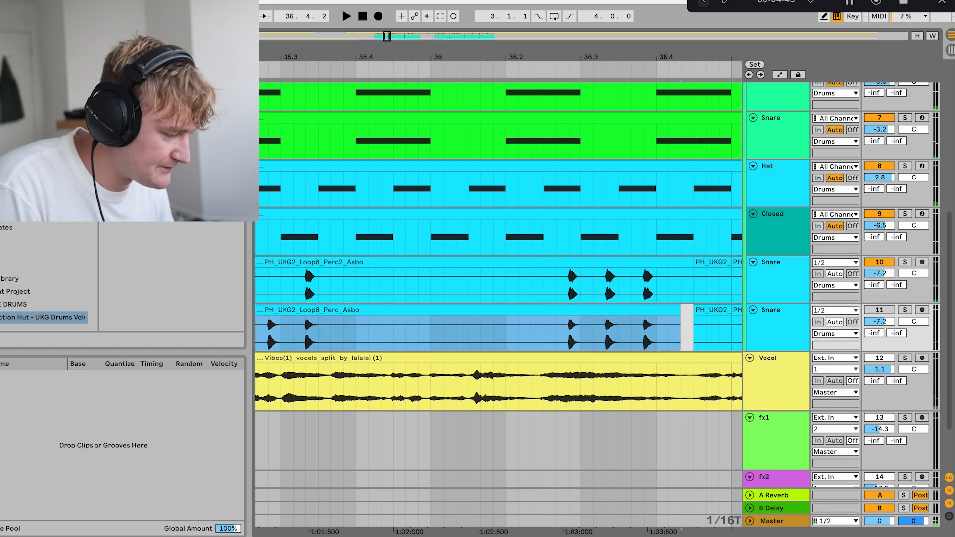
{"action": "left_click", "coordinate": [557, 278]}
{"action": "key", "text": "space"}
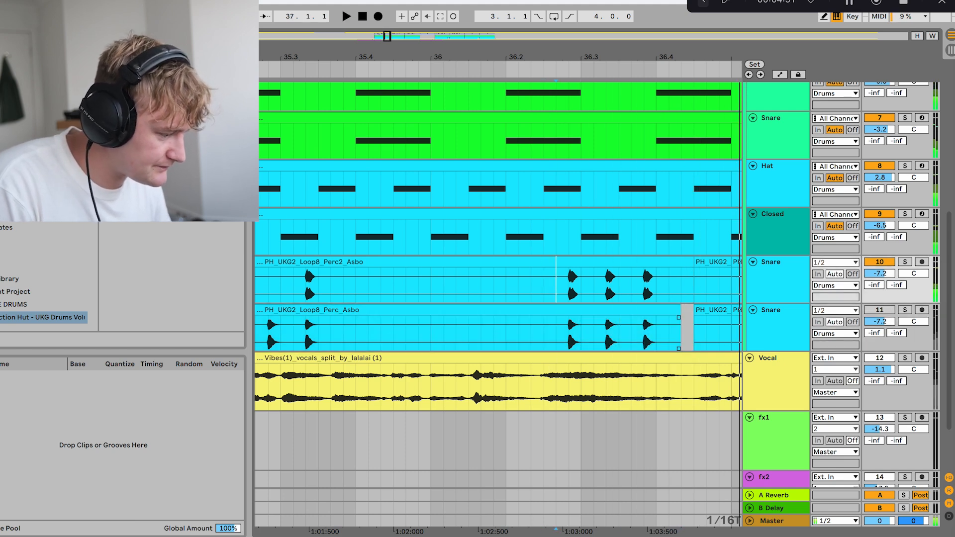
{"action": "key", "text": "space"}
- Select the short percussion hit ending at 36.3 on both percussion Snare tracks and duplicate it three times in a row
{"action": "scroll", "coordinate": [584, 328], "scroll_direction": "up", "scroll_amount": 3}
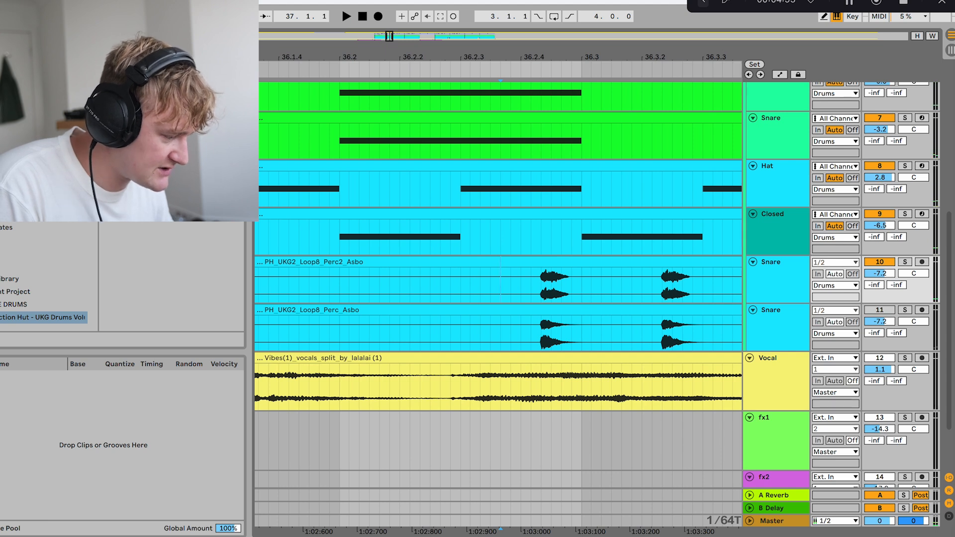
{"action": "scroll", "coordinate": [628, 264], "scroll_direction": "down", "scroll_amount": 3}
{"action": "scroll", "coordinate": [628, 264], "scroll_direction": "up", "scroll_amount": 3}
{"action": "left_click_drag", "start_coordinate": [561, 283], "coordinate": [588, 284]}
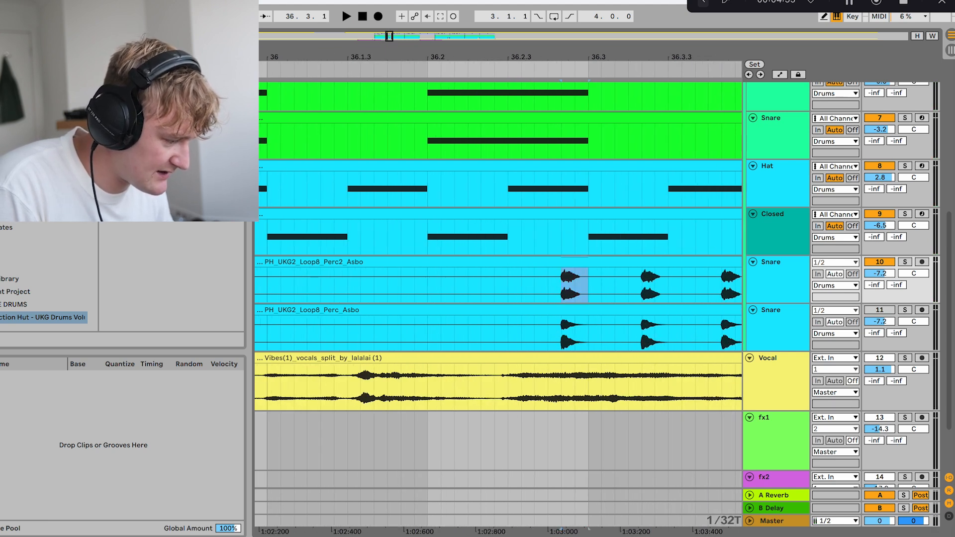
{"action": "key", "text": "super+d"}
{"action": "key", "text": "super+d"}
{"action": "key", "text": "super+d"}
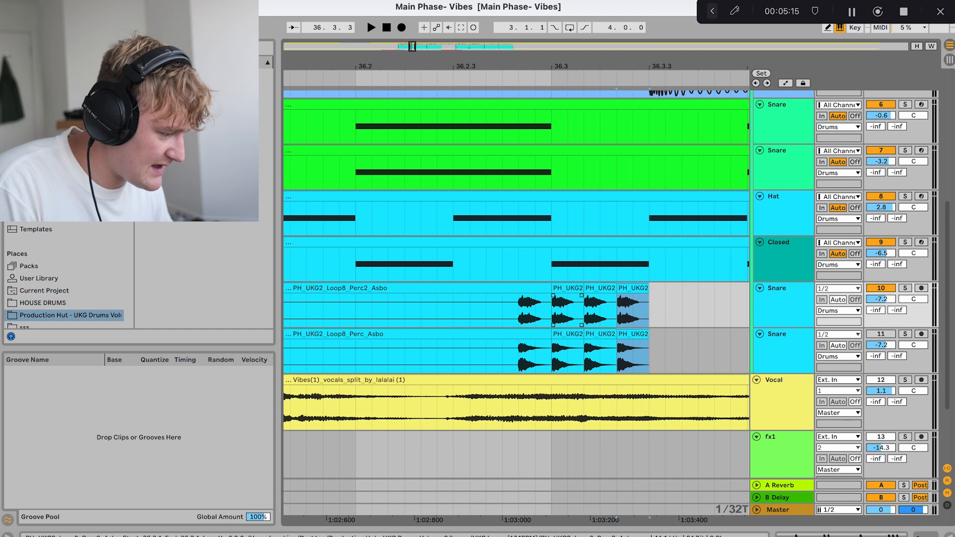
- Open the first repeated Perc2 hit and lower its clip gain to about -4 dB
{"action": "double_click", "coordinate": [602, 286]}
{"action": "left_click_drag", "start_coordinate": [96, 470], "coordinate": [96, 478]}
{"action": "key", "text": "Down"}
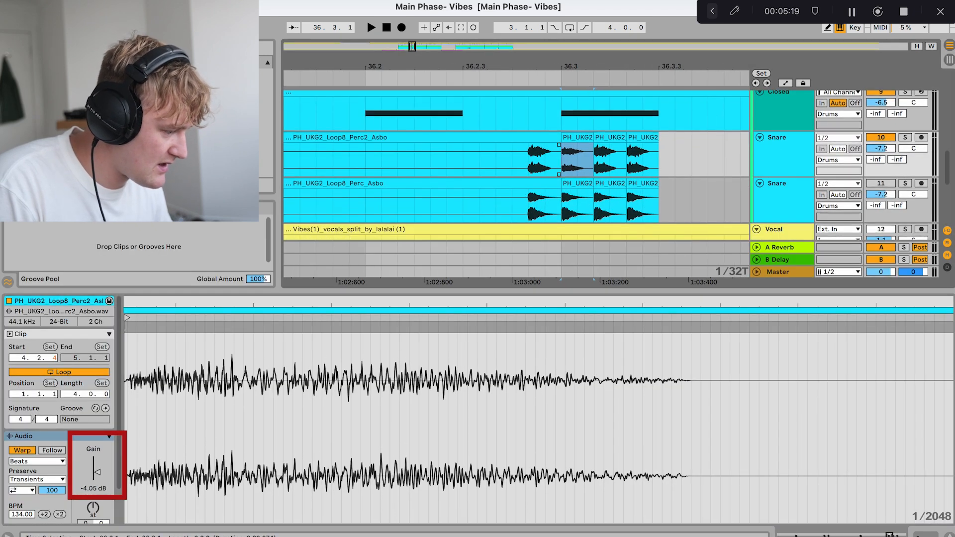
{"action": "left_click_drag", "start_coordinate": [96, 471], "coordinate": [96, 475]}
- Lower the second repeated Perc2 hit's gain to about -8.23 dB and reduce the third hit's gain to continue the fade
{"action": "left_click", "coordinate": [609, 138]}
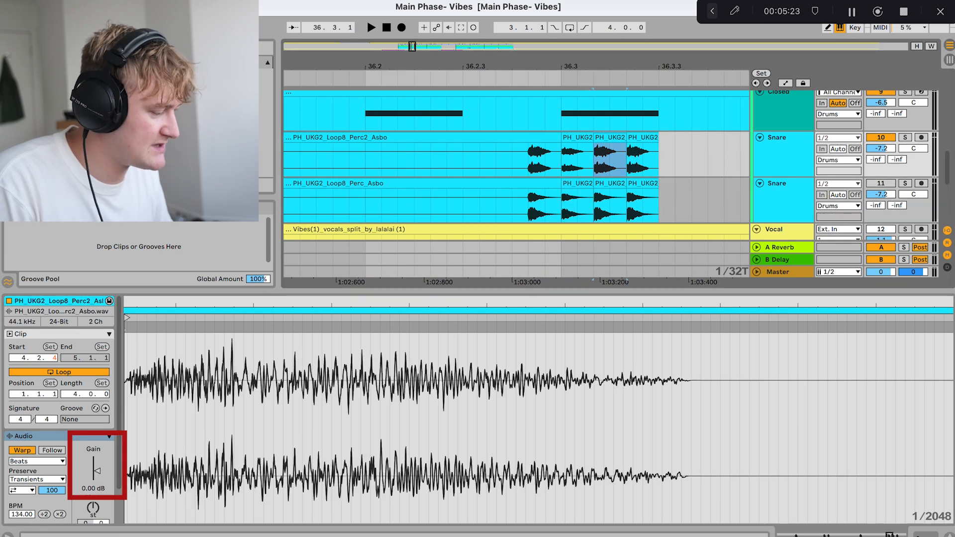
{"action": "left_click_drag", "start_coordinate": [97, 471], "coordinate": [100, 476]}
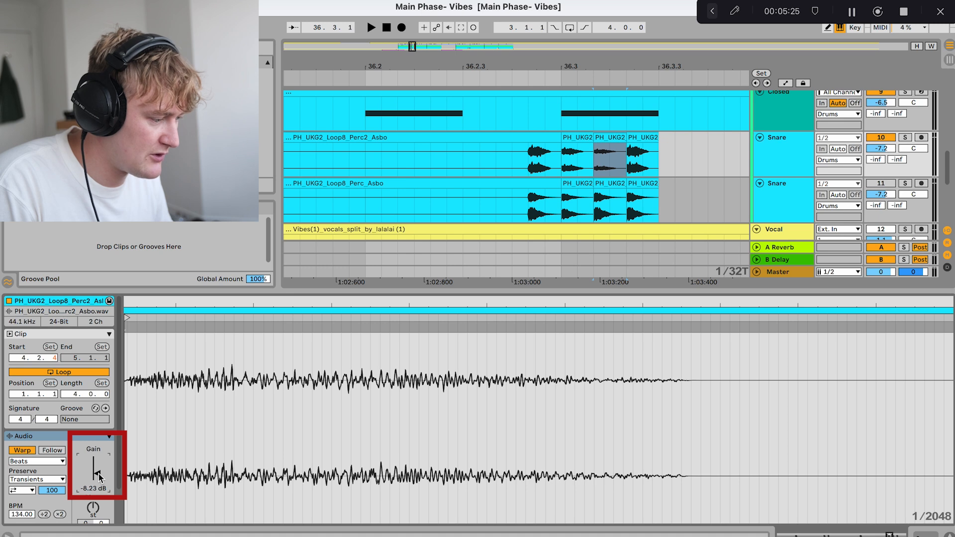
{"action": "left_click", "coordinate": [643, 154]}
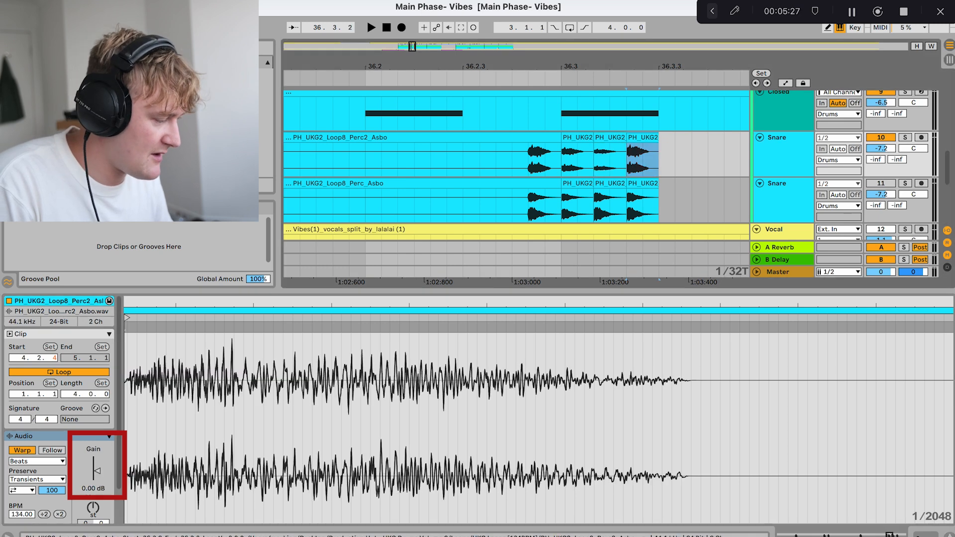
{"action": "left_click_drag", "start_coordinate": [97, 470], "coordinate": [99, 478]}
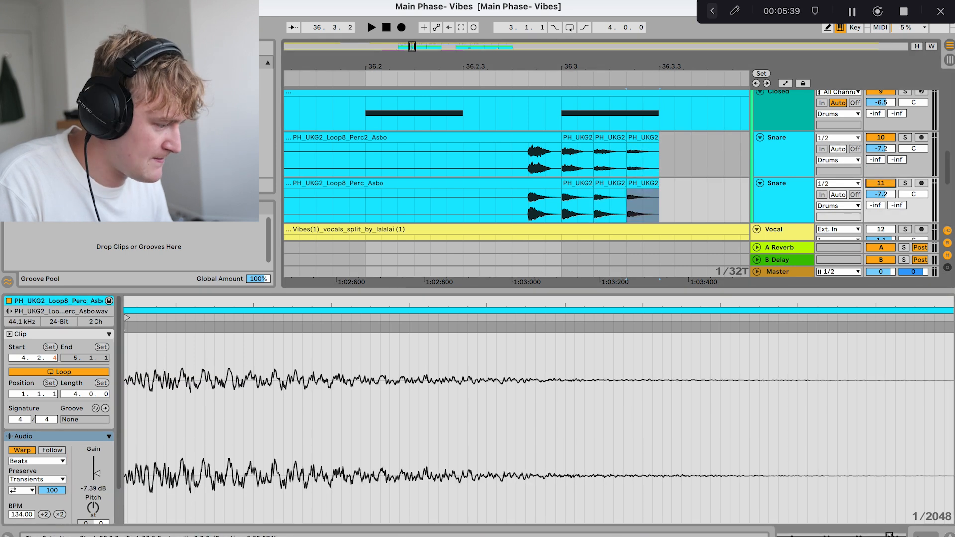
- Play the fading percussion roll from just after 36.2 with both percussion Snare tracks active
{"action": "left_click", "coordinate": [415, 208]}
{"action": "key", "text": "space"}
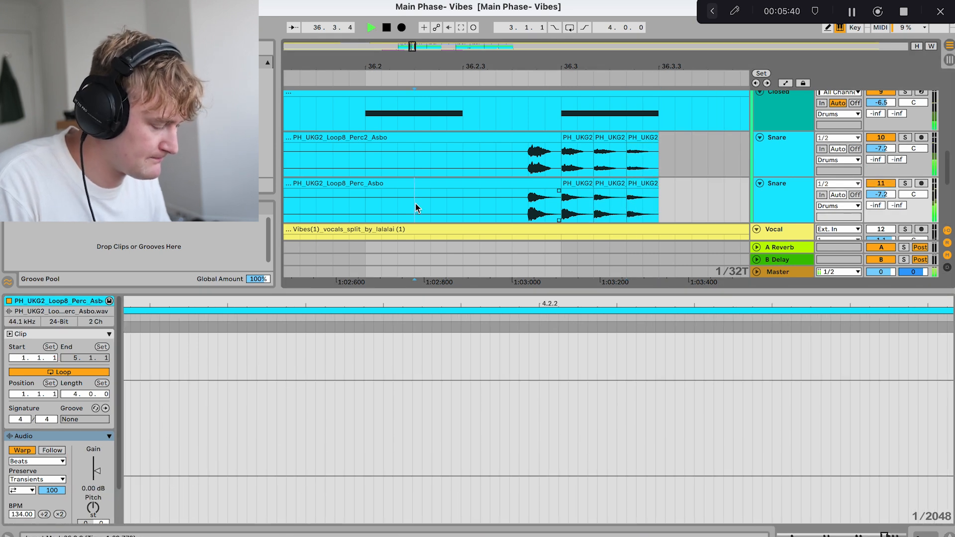
{"action": "key", "text": "space"}
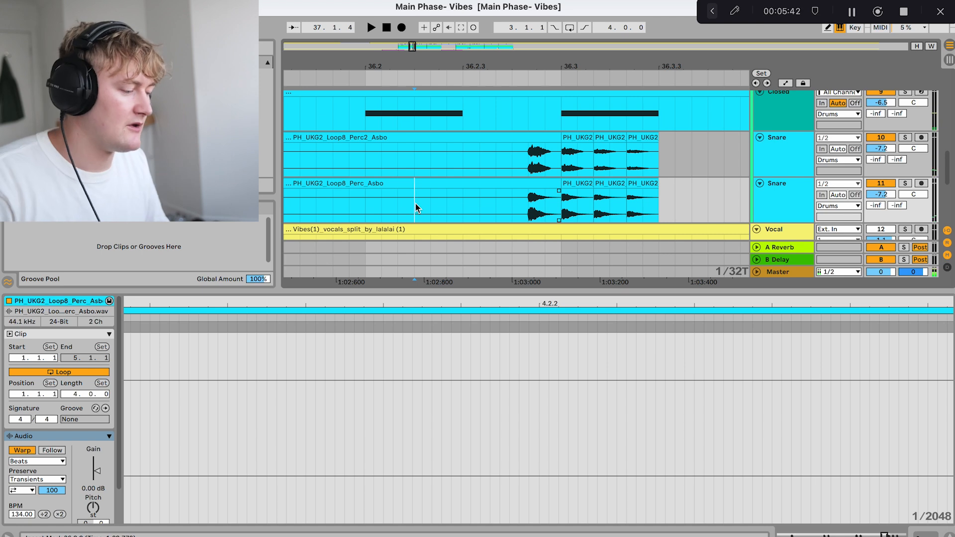
- Open the Closed clip and add an extra half-beat C3 note at 3.4, between the existing hat notes
{"action": "key", "text": "minus"}
{"action": "key", "text": "minus"}
{"action": "key", "text": "minus"}
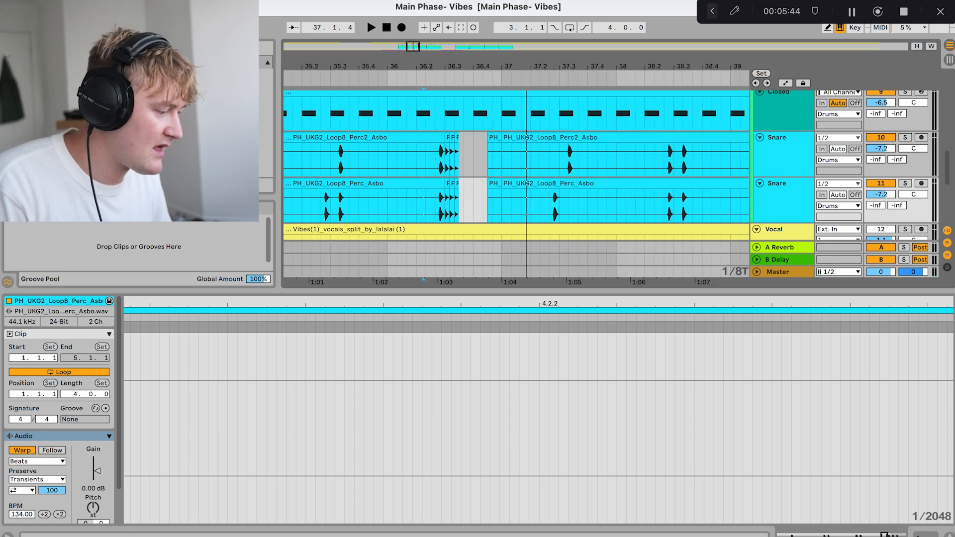
{"action": "key", "text": "super+alt+l"}
{"action": "scroll", "coordinate": [397, 214], "scroll_direction": "up", "scroll_amount": 3}
{"action": "double_click", "coordinate": [516, 164]}
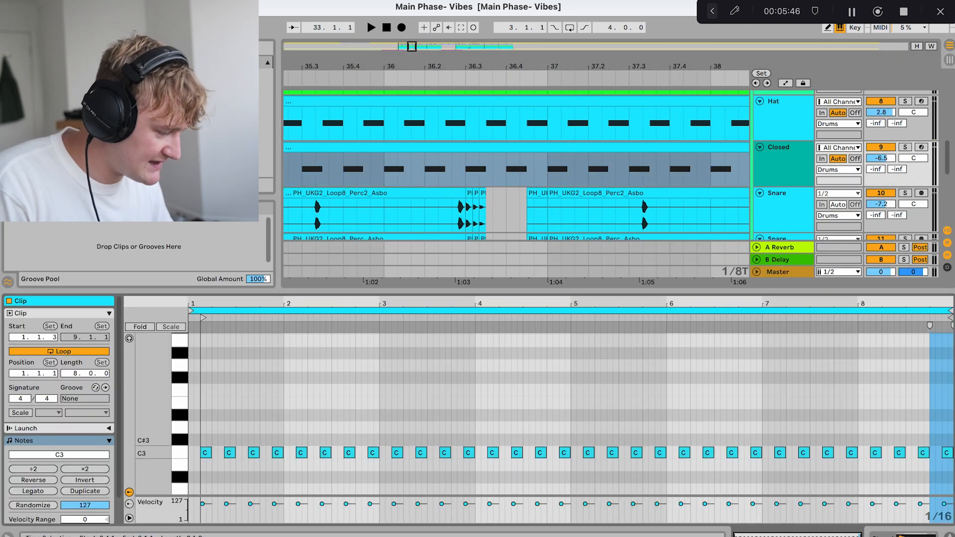
{"action": "key", "text": "plus"}
{"action": "key", "text": "plus"}
{"action": "left_click", "coordinate": [502, 452]}
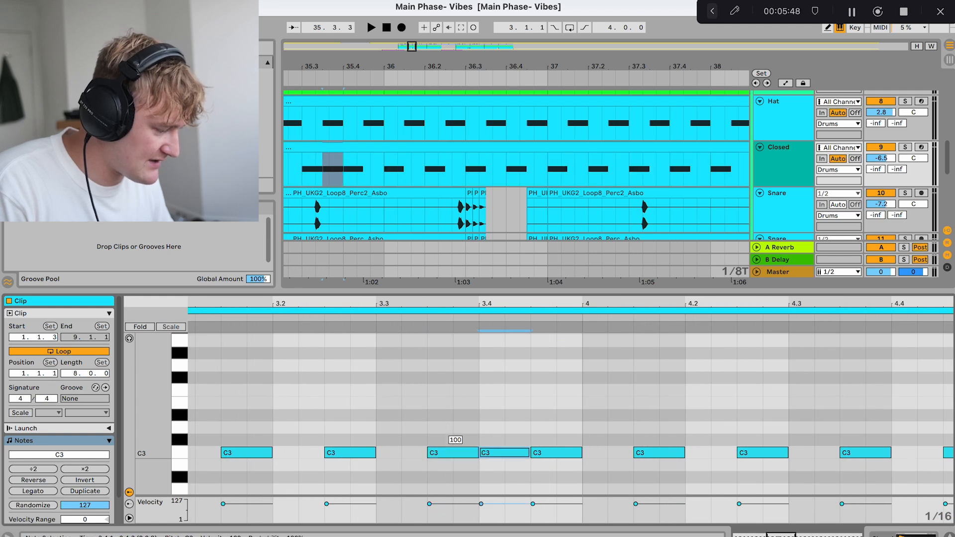
- Add an extra half-beat C3 note at 4 in the Closed clip and slightly lower the velocity of the 3.4 note
{"action": "left_click", "coordinate": [607, 453]}
{"action": "left_click_drag", "start_coordinate": [480, 504], "coordinate": [481, 505]}
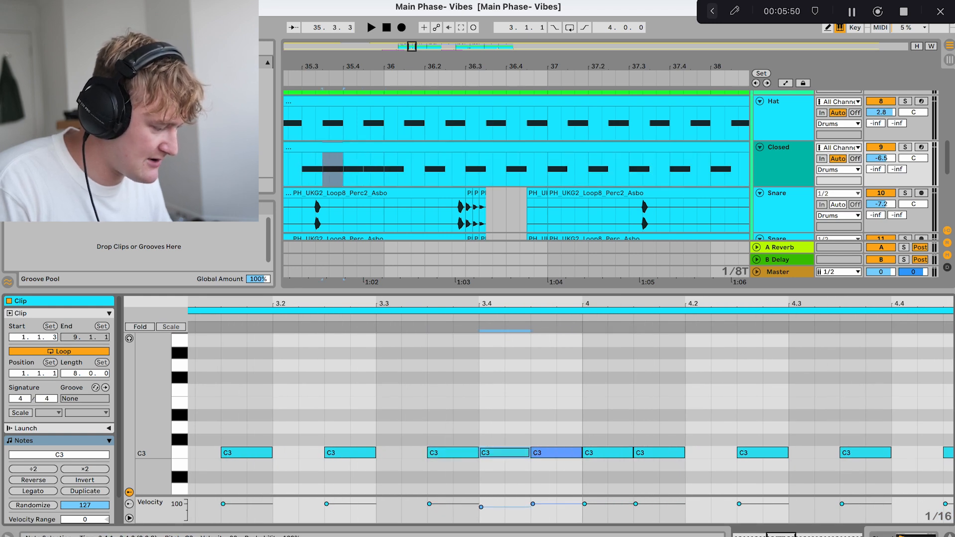
{"action": "left_click", "coordinate": [533, 504]}
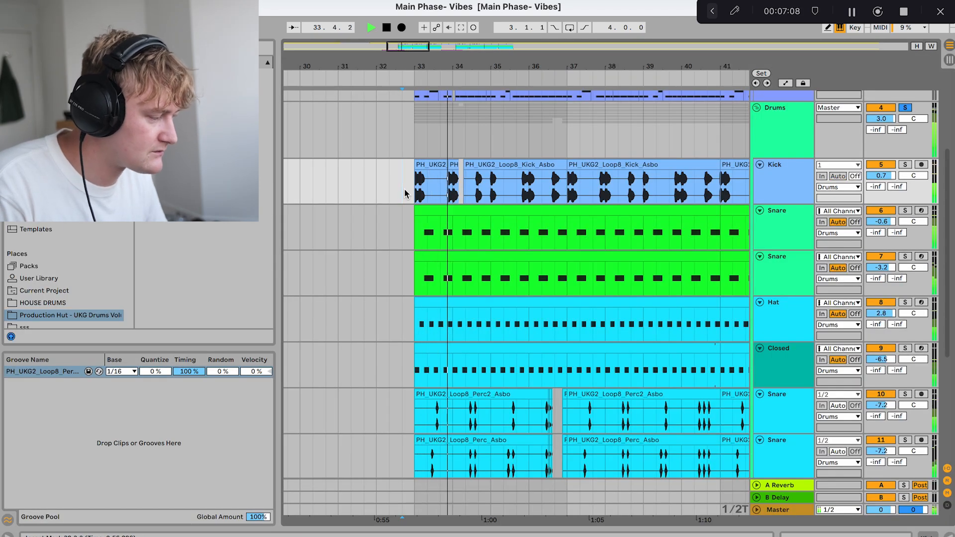
- Open the four-bar Bass clip at bar 33 and inspect its opening F3, F4 and G3 notes
{"action": "scroll", "coordinate": [405, 193], "scroll_direction": "down", "scroll_amount": 2}
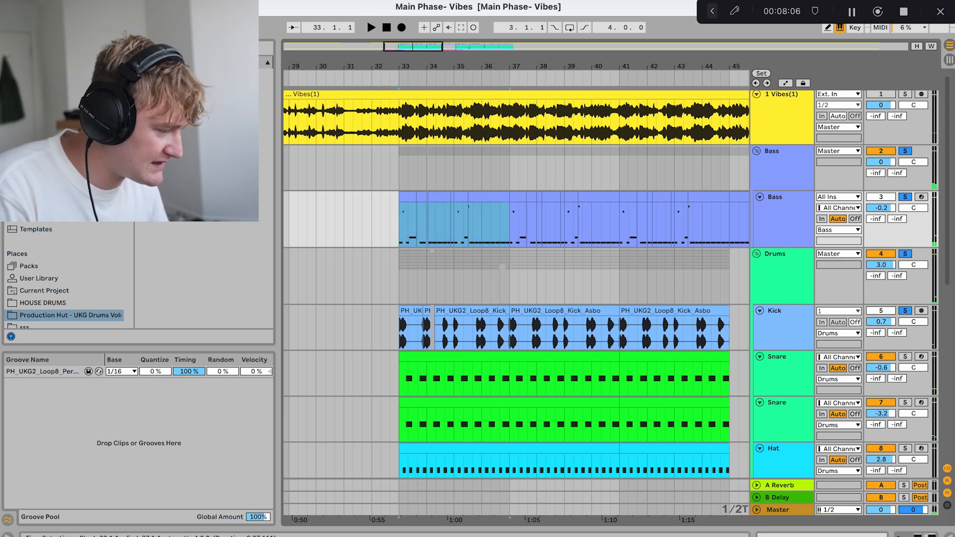
{"action": "right_click", "coordinate": [499, 199]}
{"action": "key", "text": "shift+Tab"}
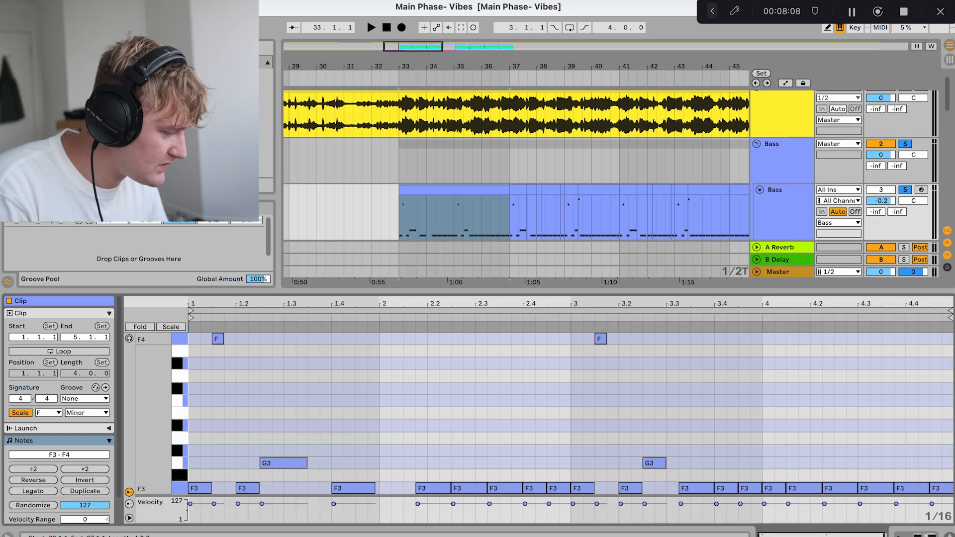
{"action": "scroll", "coordinate": [376, 425], "scroll_direction": "down", "scroll_amount": 3}
{"action": "left_click_drag", "start_coordinate": [154, 436], "coordinate": [161, 435]}
{"action": "left_click", "coordinate": [199, 461]}
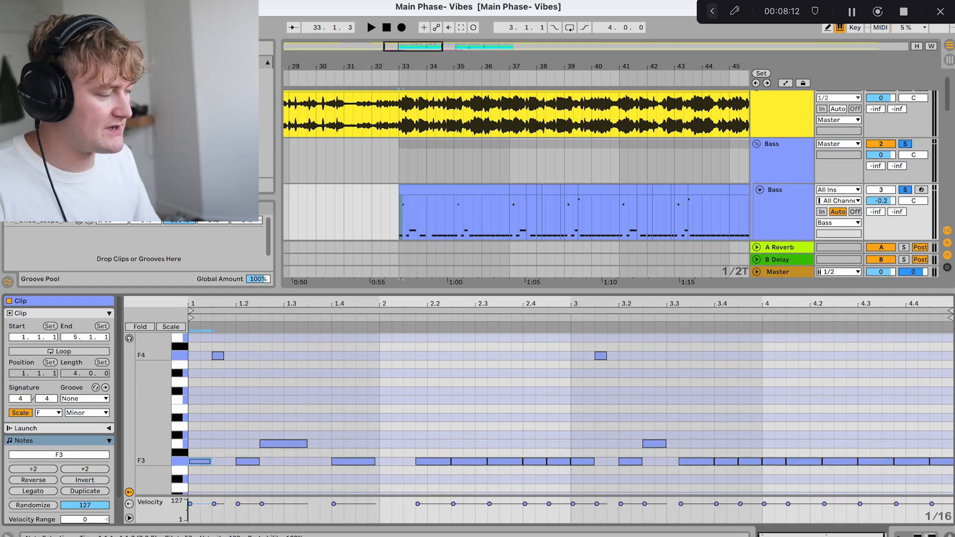
{"action": "left_click", "coordinate": [217, 356]}
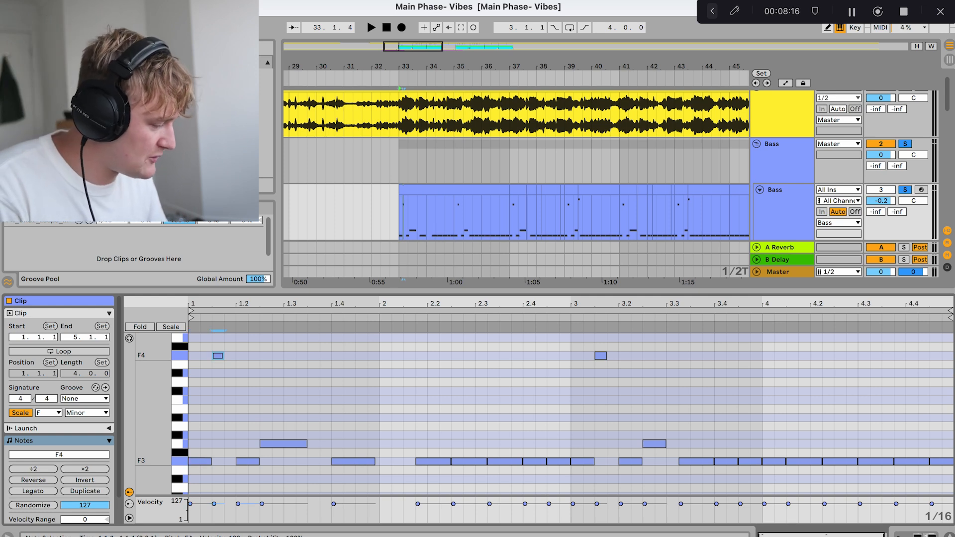
{"action": "left_click", "coordinate": [283, 444]}
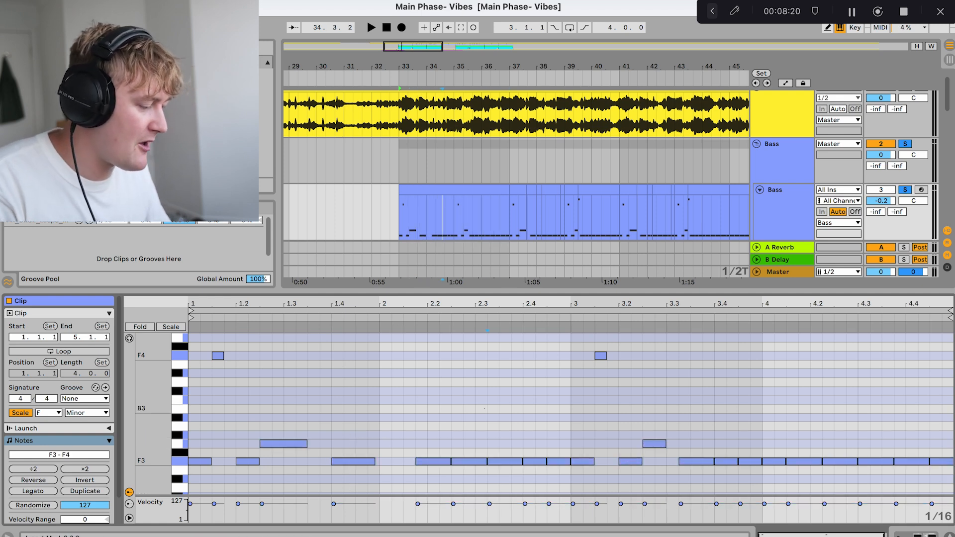
{"action": "left_click", "coordinate": [487, 408]}
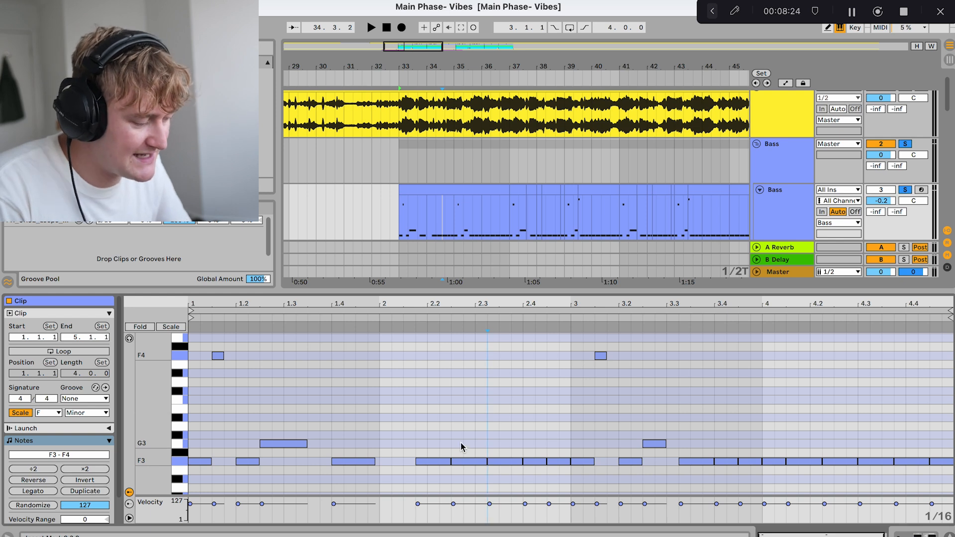
- Try removing the two F3 notes between 2.3.2 and 2.4.3 and play the Bass track with its solo turned off
{"action": "left_click_drag", "start_coordinate": [487, 438], "coordinate": [546, 478]}
{"action": "key", "text": "Delete"}
{"action": "key", "text": "space"}
{"action": "left_click", "coordinate": [905, 190]}
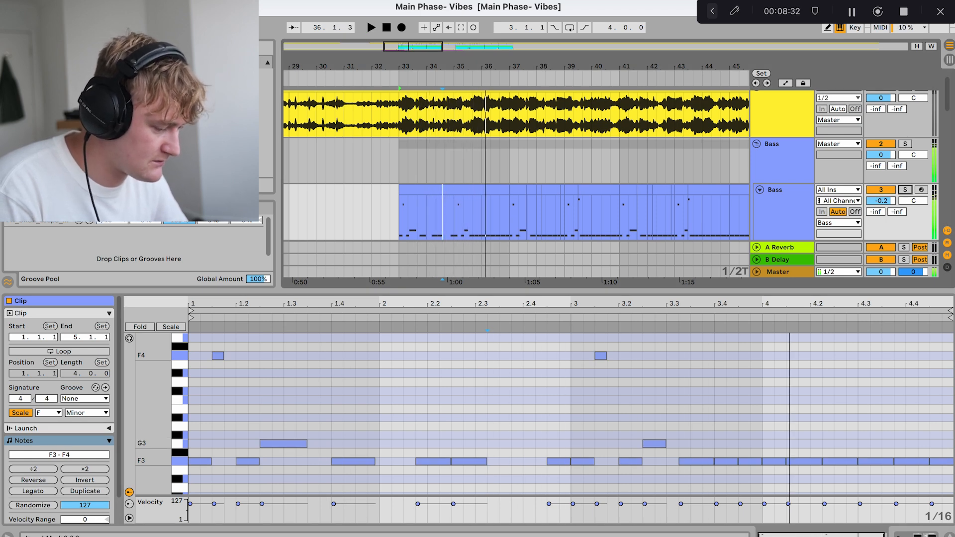
- Try removing the F3 notes between 4.1.3 and 4.3 and play the thinned-out Bass clip
{"action": "left_click_drag", "start_coordinate": [822, 445], "coordinate": [833, 459]}
{"action": "key", "text": "space"}
{"action": "key", "text": "Delete"}
{"action": "key", "text": "space"}
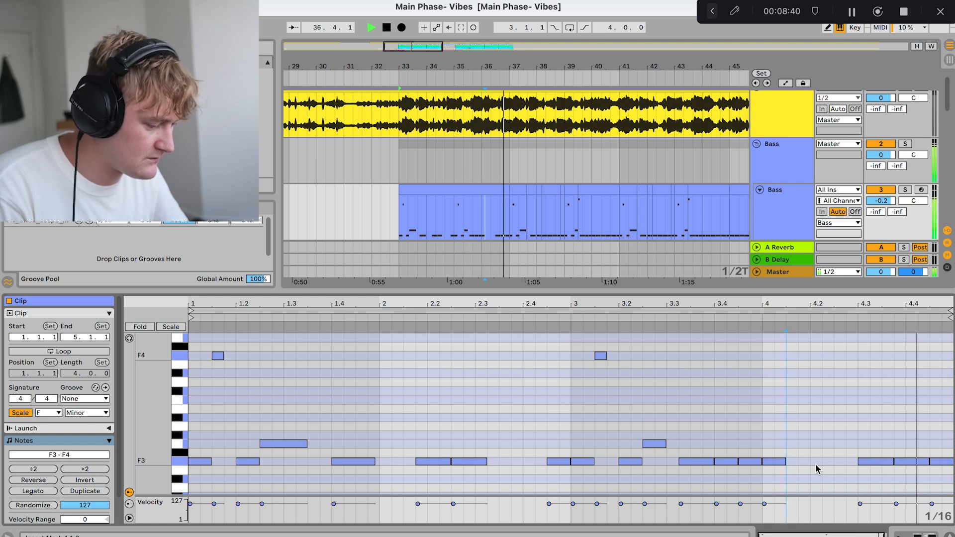
- Stop playback and undo the F3 note deletions in bars 2 and 4 of the Bass clip
{"action": "key", "text": "space"}
{"action": "key", "text": "ctrl+z"}
{"action": "key", "text": "ctrl+z"}
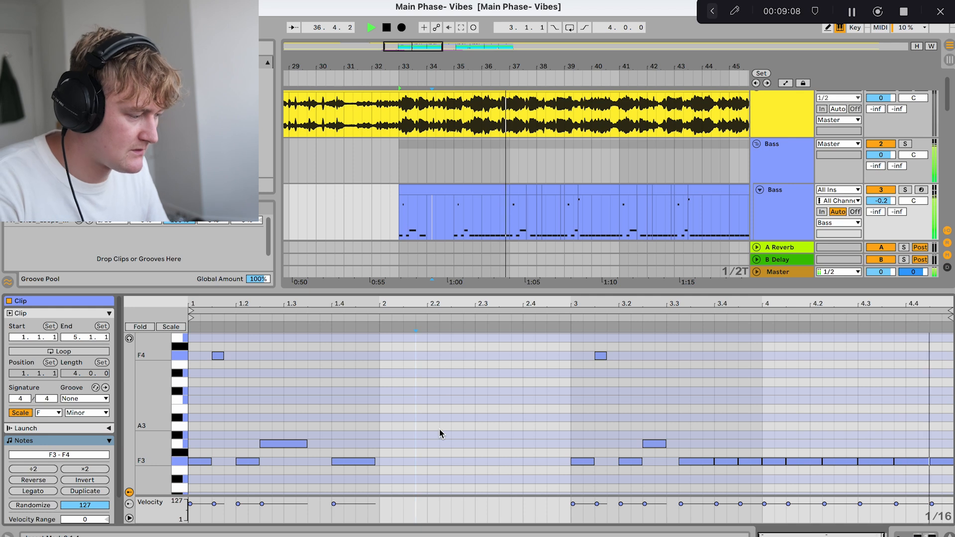
- Undo the removal of the whole bar 2 run of F3 notes and play the Bass clip from bar 33
{"action": "key", "text": "space"}
{"action": "left_click_drag", "start_coordinate": [394, 407], "coordinate": [559, 473]}
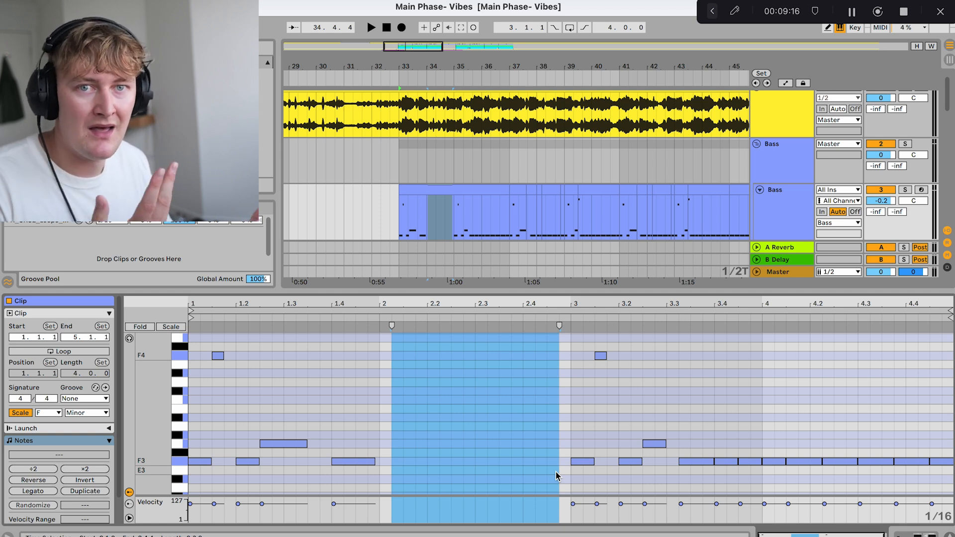
{"action": "key", "text": "super+z"}
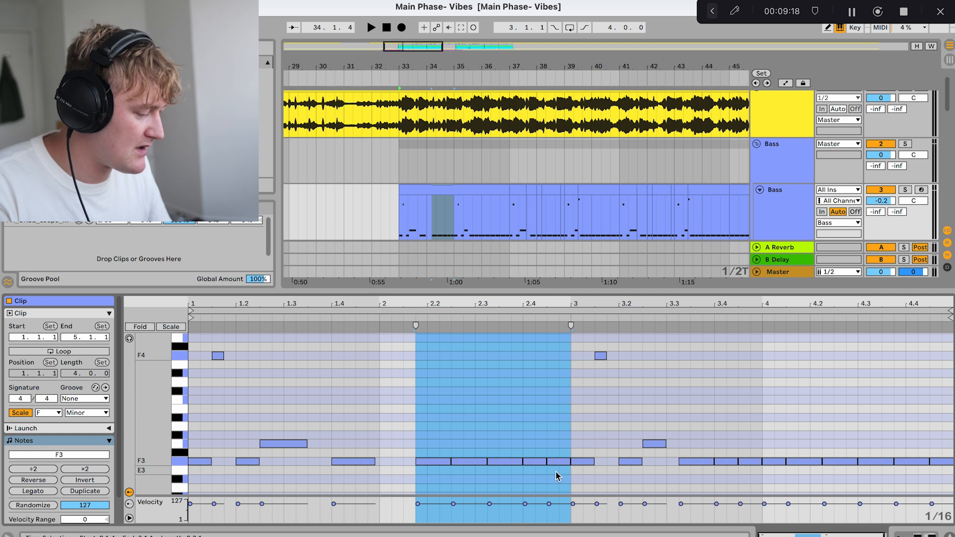
{"action": "left_click", "coordinate": [535, 400]}
{"action": "key", "text": "space"}
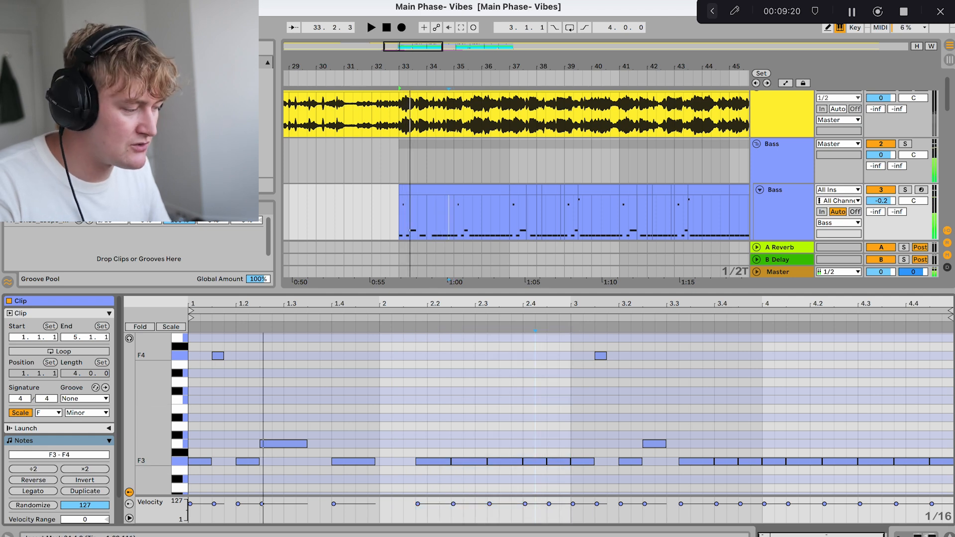
{"action": "key", "text": "space"}
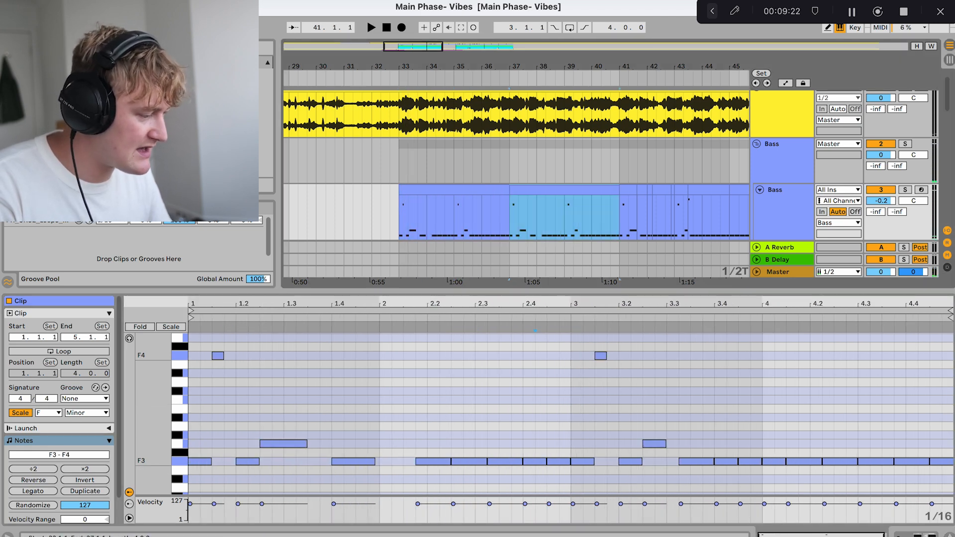
- Try clearing all the F3 notes from bar 2 of the first Bass clip once more
{"action": "left_click_drag", "start_coordinate": [547, 468], "coordinate": [410, 445]}
{"action": "key", "text": "Delete"}
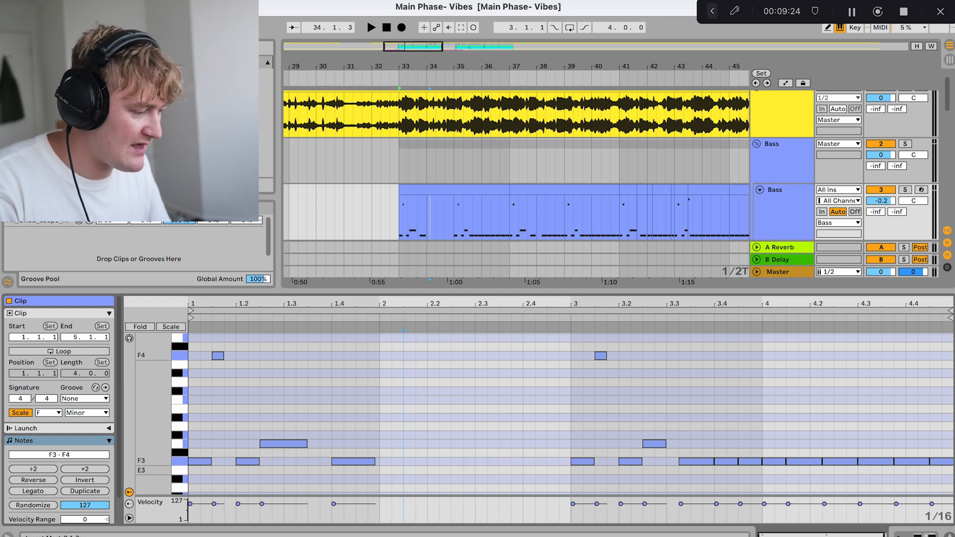
{"action": "key", "text": "super+z"}
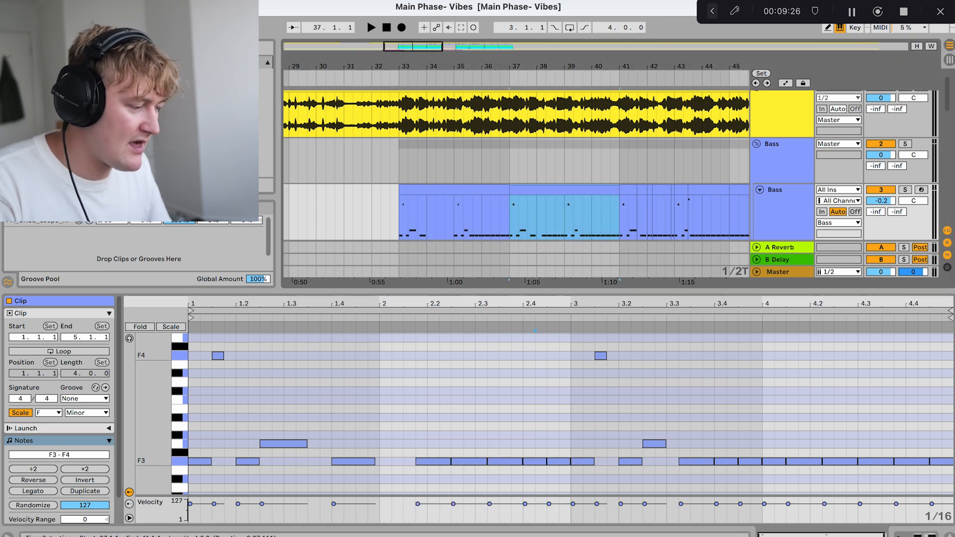
- Duplicate the four-bar Bass clip at bar 37 onto bars 41 to 45
{"action": "left_click", "coordinate": [564, 169]}
{"action": "left_click", "coordinate": [564, 190]}
{"action": "key", "text": "super+d"}
- In the duplicated Bass clip, delete every F3 note after the bar 3 G3 and those from 2.1.4 to 2.4.3, and play it
{"action": "left_click_drag", "start_coordinate": [693, 430], "coordinate": [867, 478]}
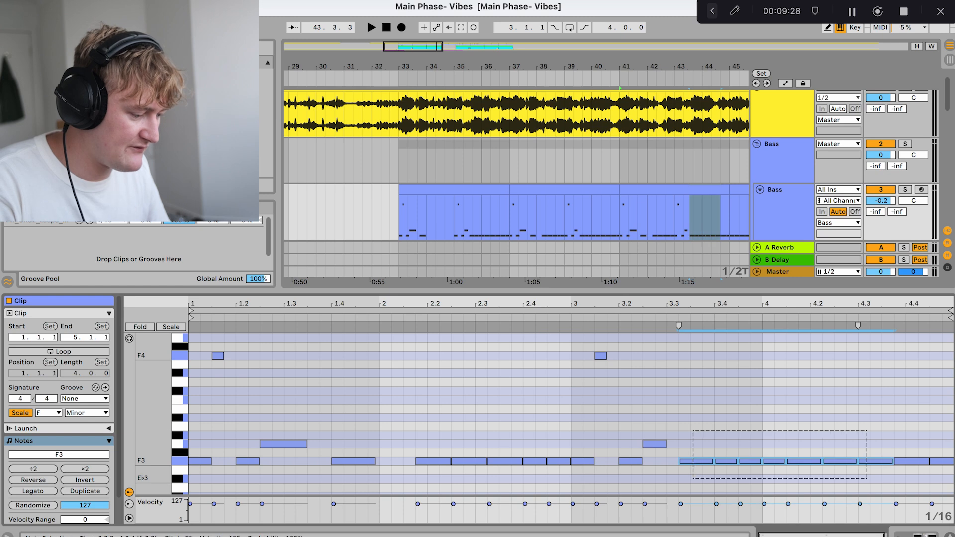
{"action": "key", "text": "Delete"}
{"action": "left_click_drag", "start_coordinate": [865, 442], "coordinate": [951, 482]}
{"action": "key", "text": "Delete"}
{"action": "left_click_drag", "start_coordinate": [547, 448], "coordinate": [416, 480]}
{"action": "key", "text": "Delete"}
{"action": "left_click", "coordinate": [620, 216]}
{"action": "key", "text": "space"}
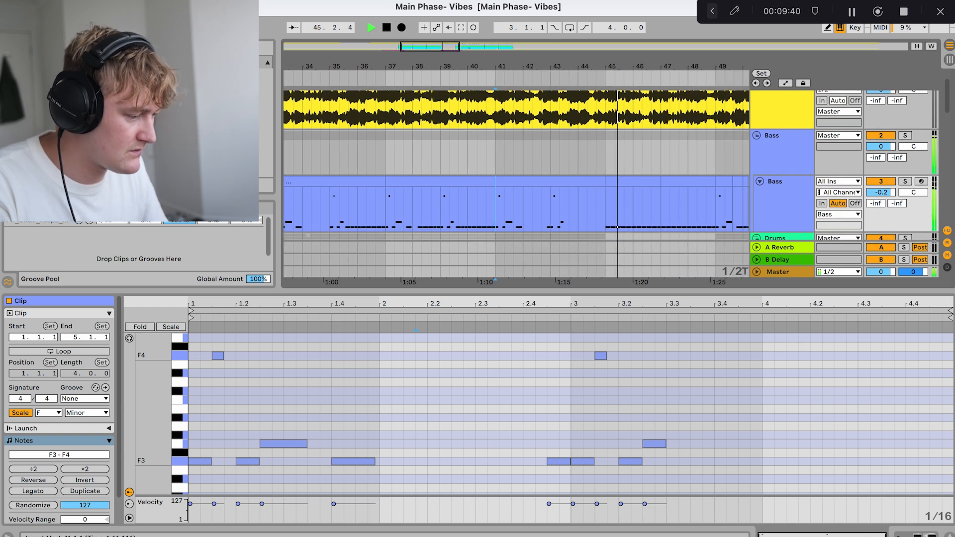
- Follow the Bass track's playback past bar 45, comparing its constant F3 sections with the sparser clip at bar 41
{"action": "scroll", "coordinate": [716, 247], "scroll_direction": "down", "scroll_amount": 2}
{"action": "scroll", "coordinate": [604, 186], "scroll_direction": "up", "scroll_amount": 3}
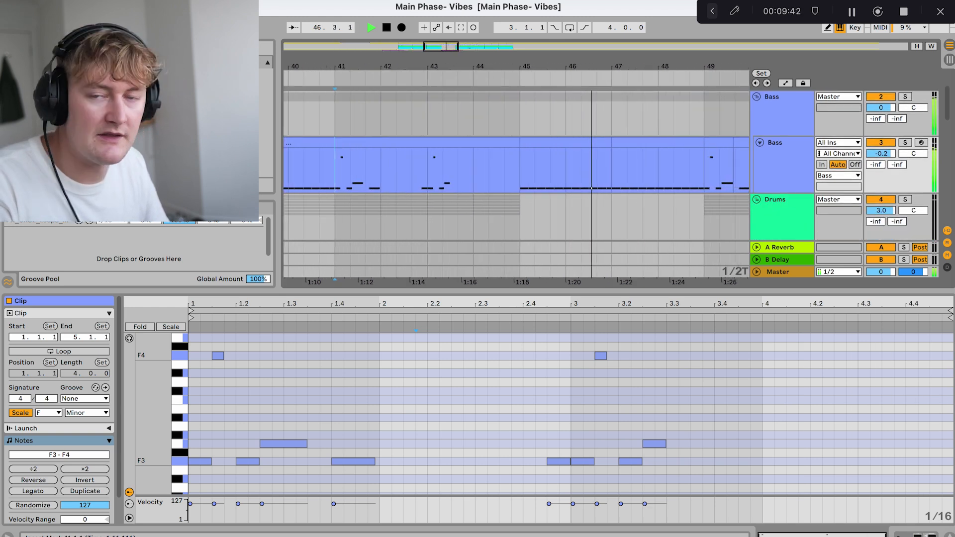
{"action": "scroll", "coordinate": [602, 185], "scroll_direction": "up", "scroll_amount": 1}
{"action": "scroll", "coordinate": [605, 185], "scroll_direction": "up", "scroll_amount": 3}
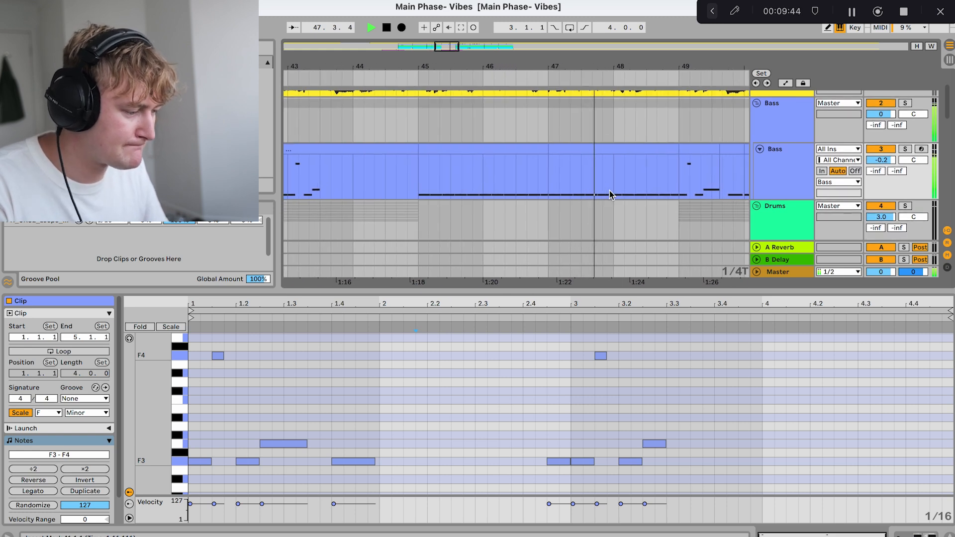
{"action": "scroll", "coordinate": [609, 191], "scroll_direction": "down", "scroll_amount": 1}
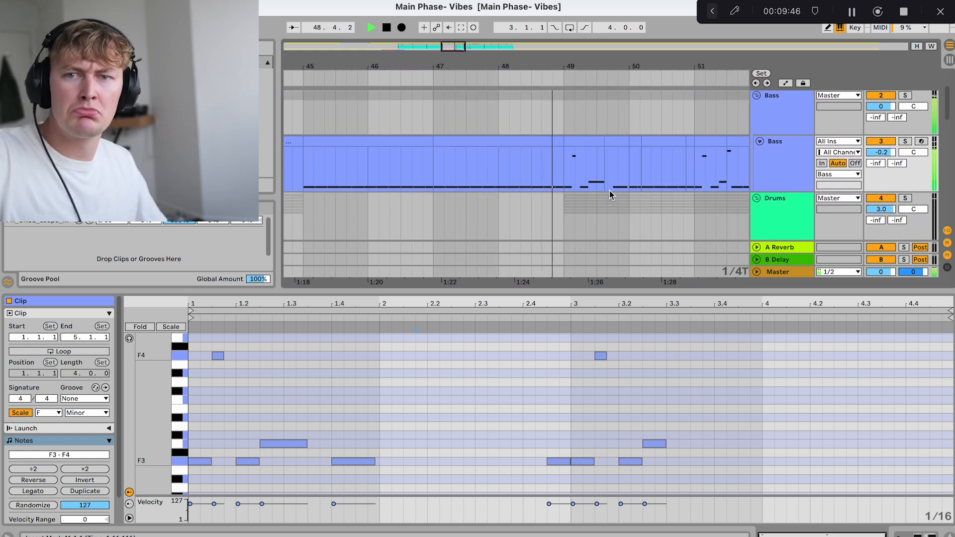
{"action": "scroll", "coordinate": [609, 190], "scroll_direction": "up", "scroll_amount": 1}
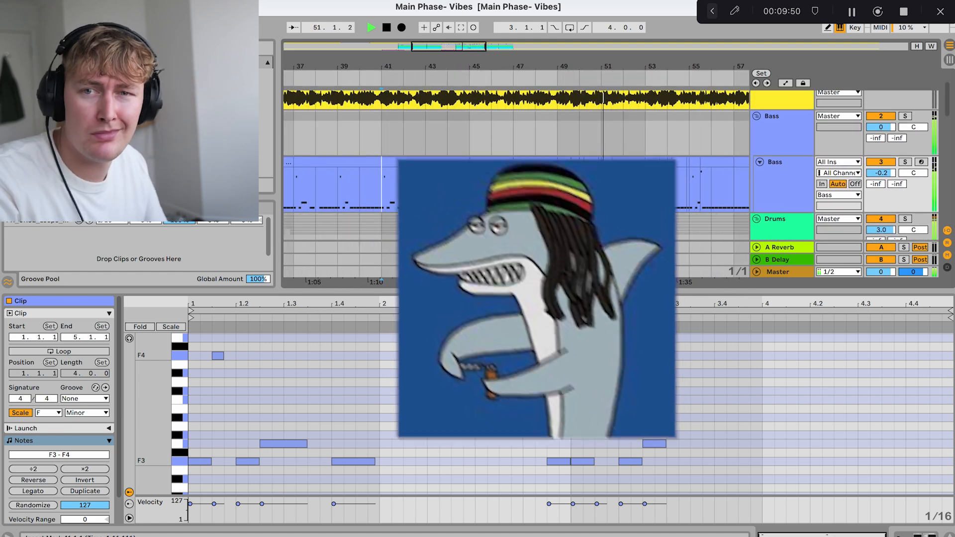
{"action": "scroll", "coordinate": [610, 190], "scroll_direction": "down", "scroll_amount": 3}
{"action": "scroll", "coordinate": [610, 190], "scroll_direction": "up", "scroll_amount": 5}
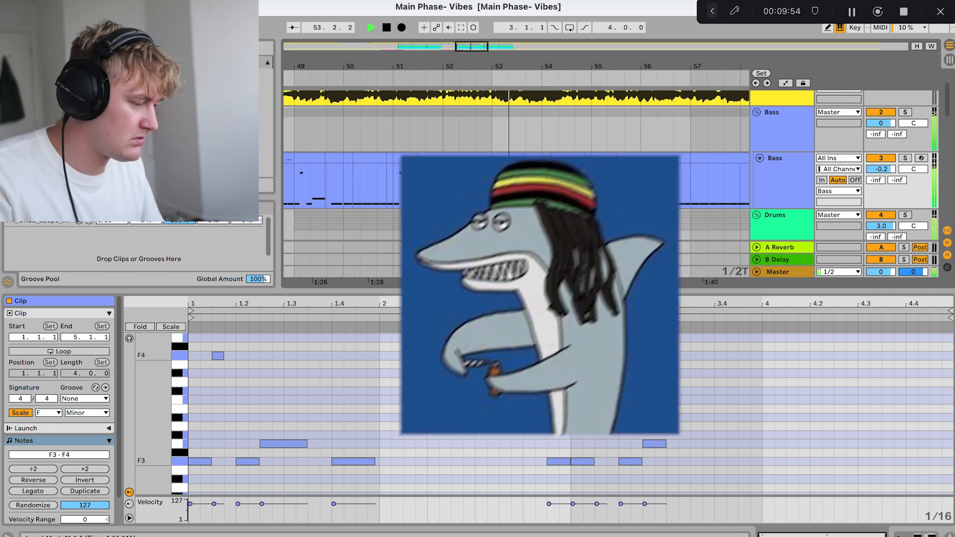
{"action": "scroll", "coordinate": [610, 190], "scroll_direction": "down", "scroll_amount": 2}
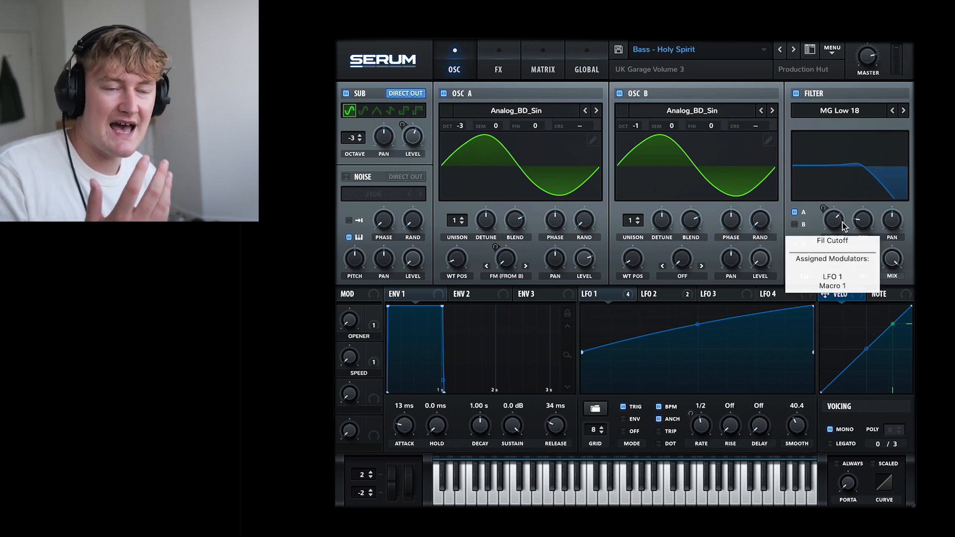
- In Serum, sweep the Opener macro of the Holy Spirit bass up and back down to audition its effect on the filter cutoff
{"action": "left_click_drag", "start_coordinate": [844, 226], "coordinate": [833, 243]}
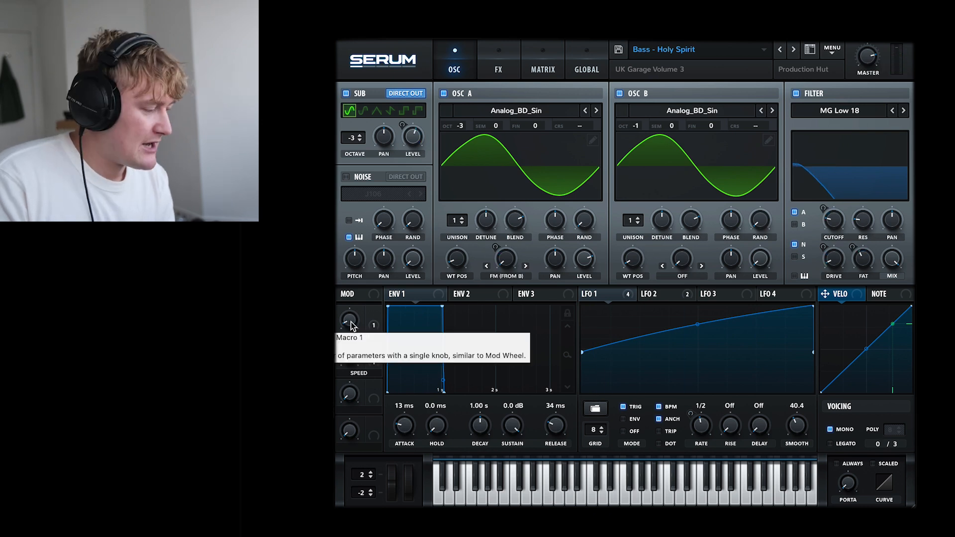
{"action": "left_click_drag", "start_coordinate": [350, 326], "coordinate": [345, 198]}
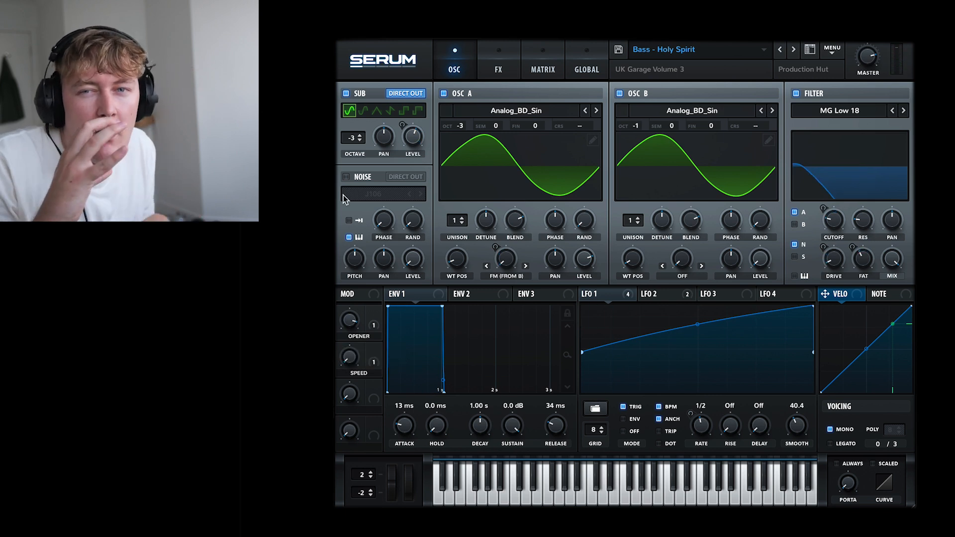
{"action": "mouse_move", "coordinate": [349, 320]}
{"action": "left_mouse_down"}
{"action": "mouse_move", "coordinate": [349, 351]}
{"action": "mouse_move", "coordinate": [349, 321]}
{"action": "left_mouse_up"}
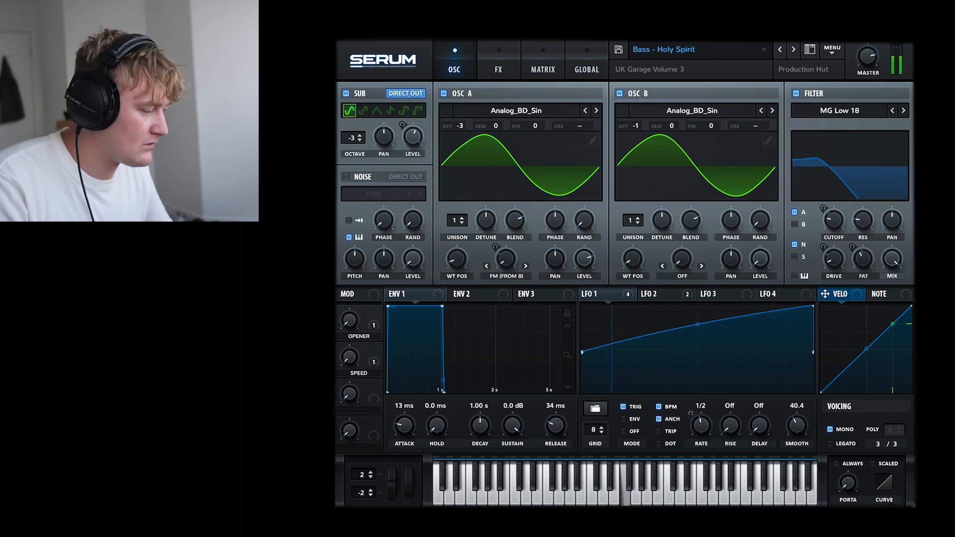
{"action": "left_click_drag", "start_coordinate": [350, 324], "coordinate": [350, 320]}
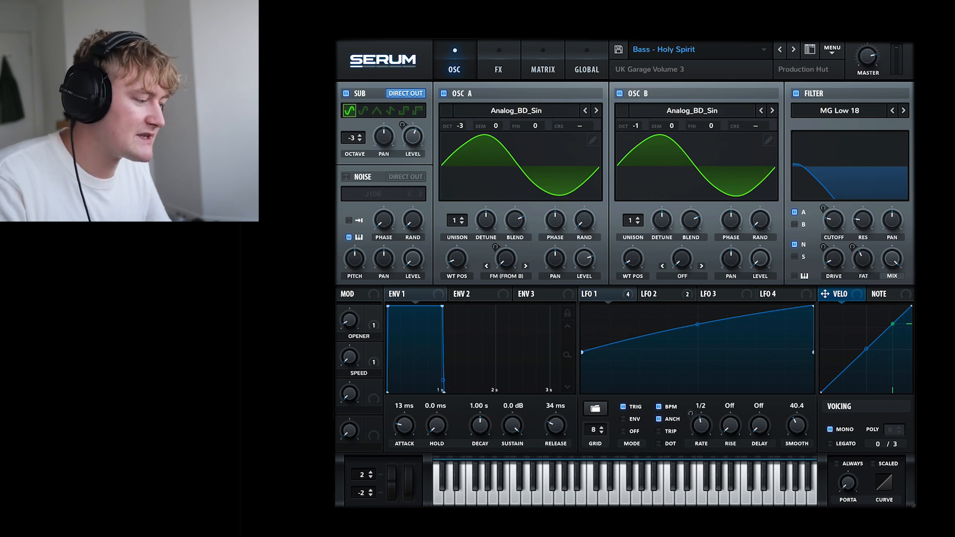
- Browse the Analog wavetables available for oscillator B
{"action": "left_click", "coordinate": [691, 111]}
{"action": "mouse_move", "coordinate": [711, 127]}
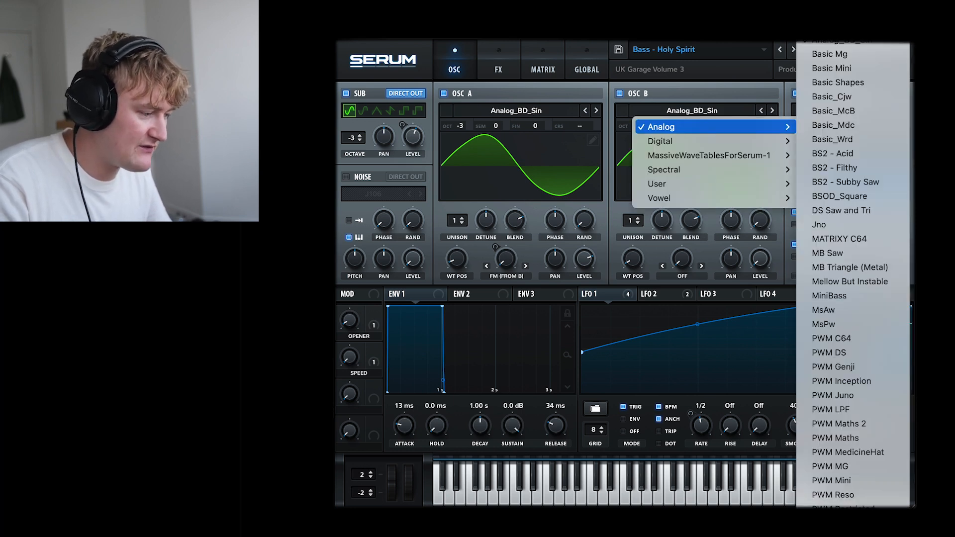
{"action": "left_click", "coordinate": [840, 296]}
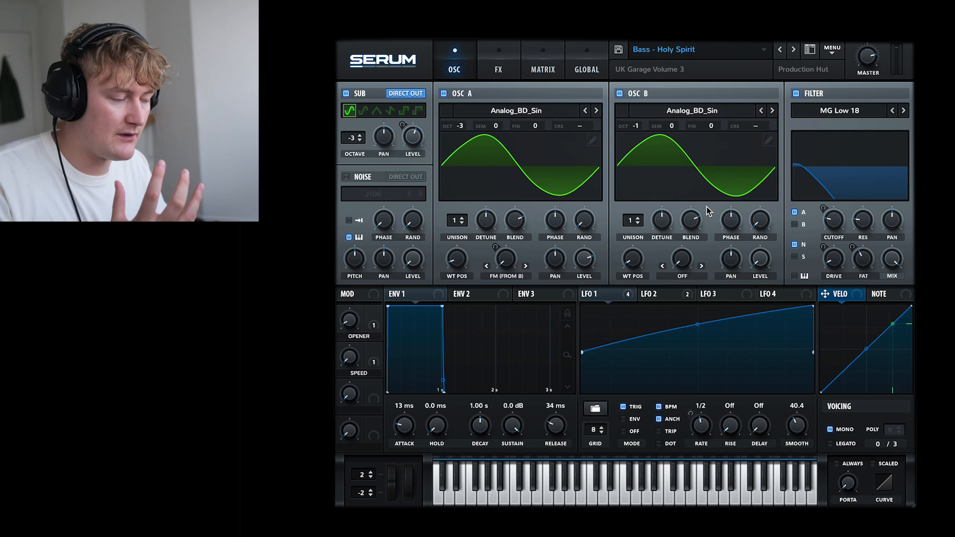
- Review the bass preset's effects chain against its oscillator settings and toggle the Delay effect while auditioning it
{"action": "left_click", "coordinate": [498, 69]}
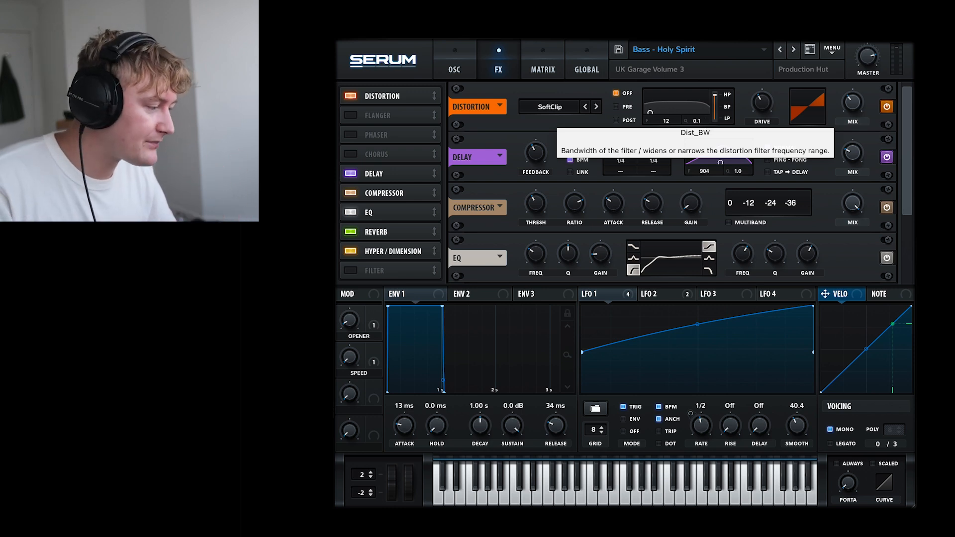
{"action": "left_click", "coordinate": [466, 70]}
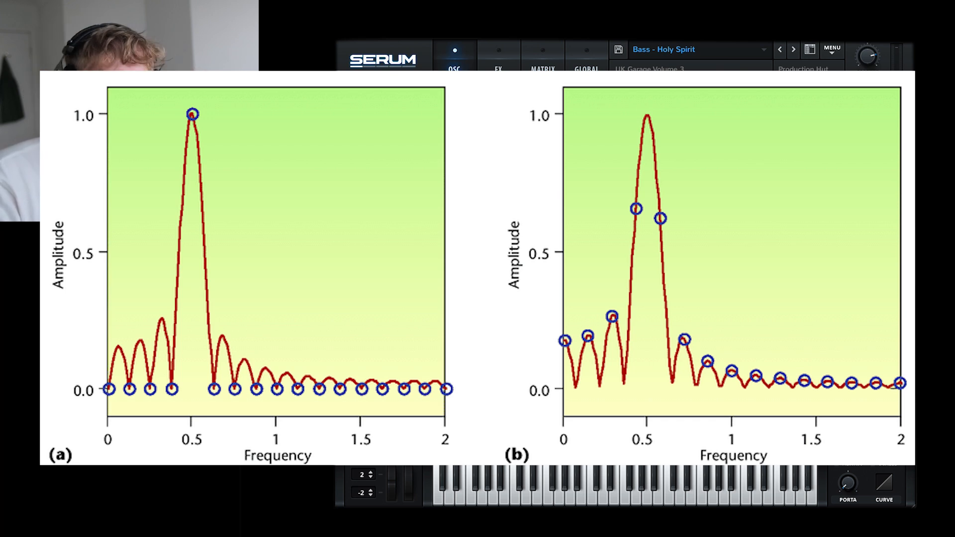
{"action": "left_click", "coordinate": [485, 63]}
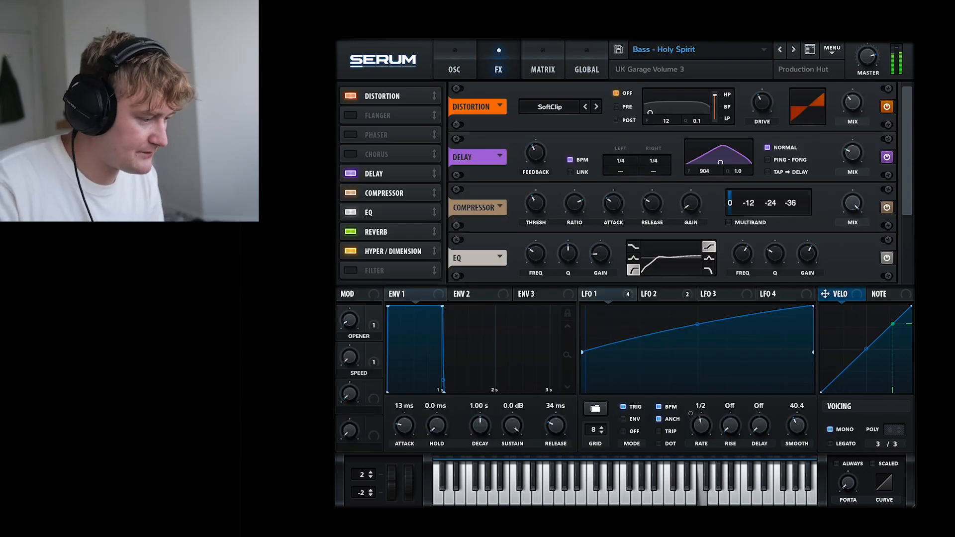
{"action": "left_click", "coordinate": [886, 156]}
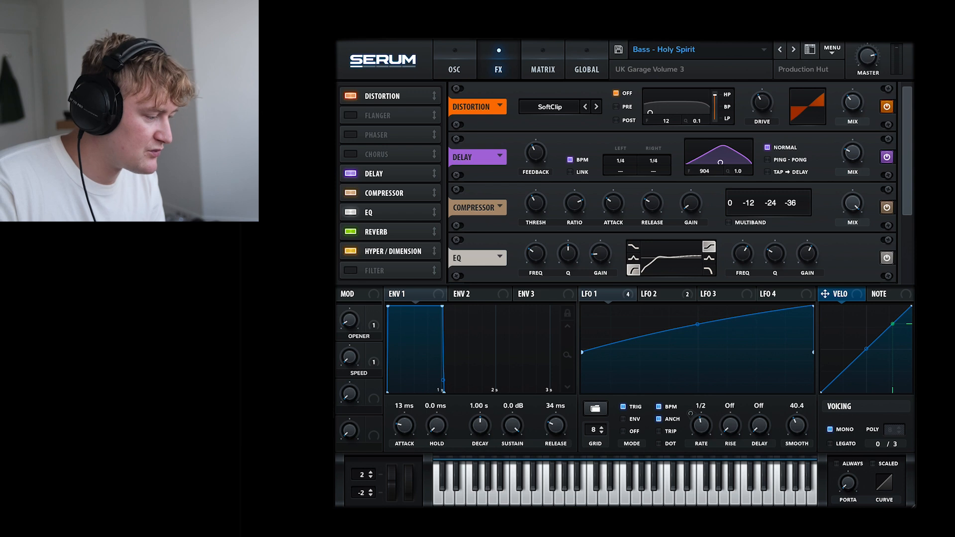
- Audition the Holy Spirit bass with Serum's EQ bypassed and re-enabled, and examine the EQ and Reverb settings in the effects chain
{"action": "scroll", "coordinate": [671, 182], "scroll_direction": "down", "scroll_amount": 1}
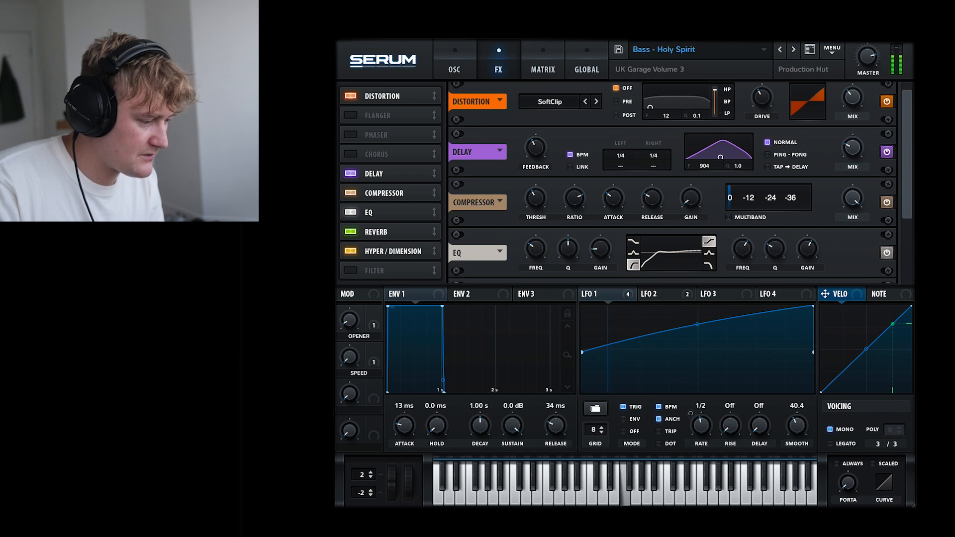
{"action": "left_click", "coordinate": [886, 254]}
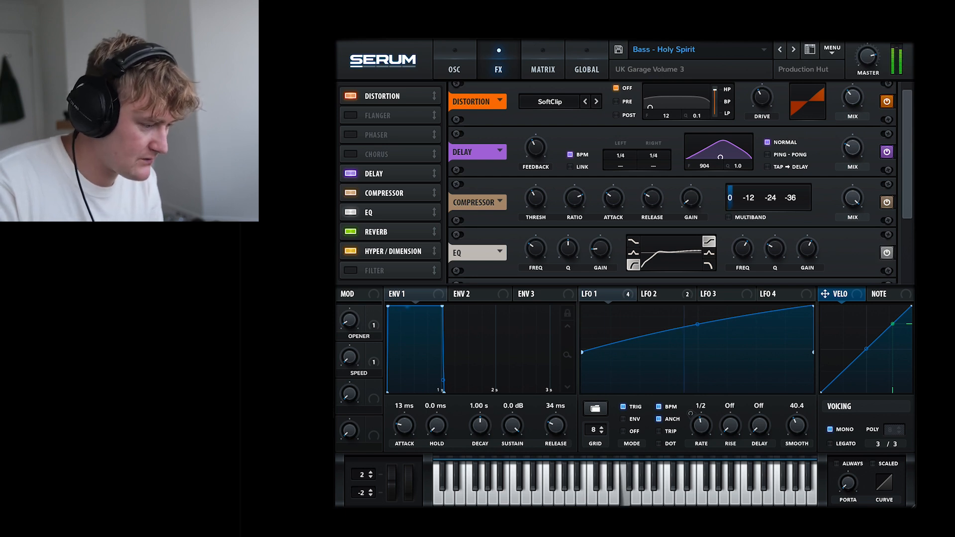
{"action": "scroll", "coordinate": [680, 182], "scroll_direction": "down", "scroll_amount": 1}
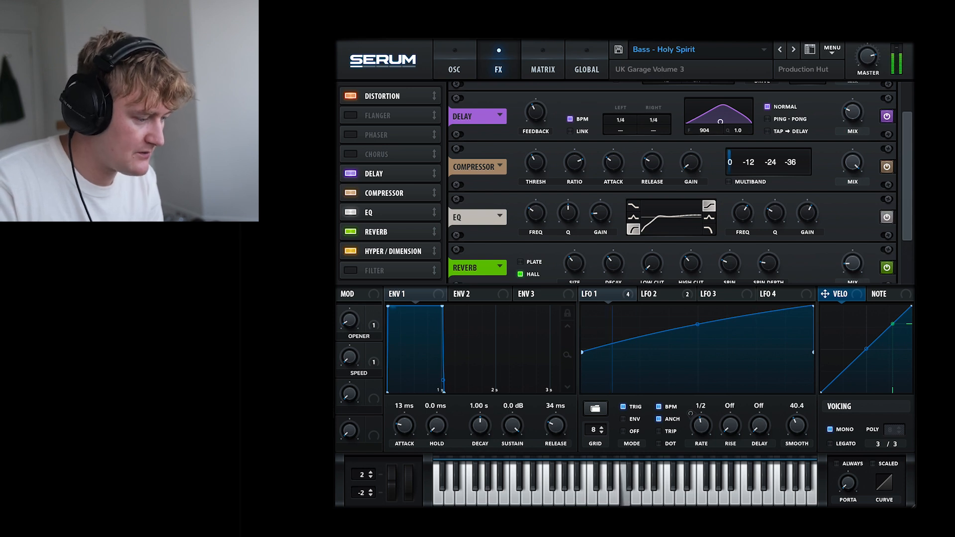
{"action": "scroll", "coordinate": [672, 182], "scroll_direction": "down", "scroll_amount": 1}
{"action": "scroll", "coordinate": [672, 182], "scroll_direction": "down", "scroll_amount": 1}
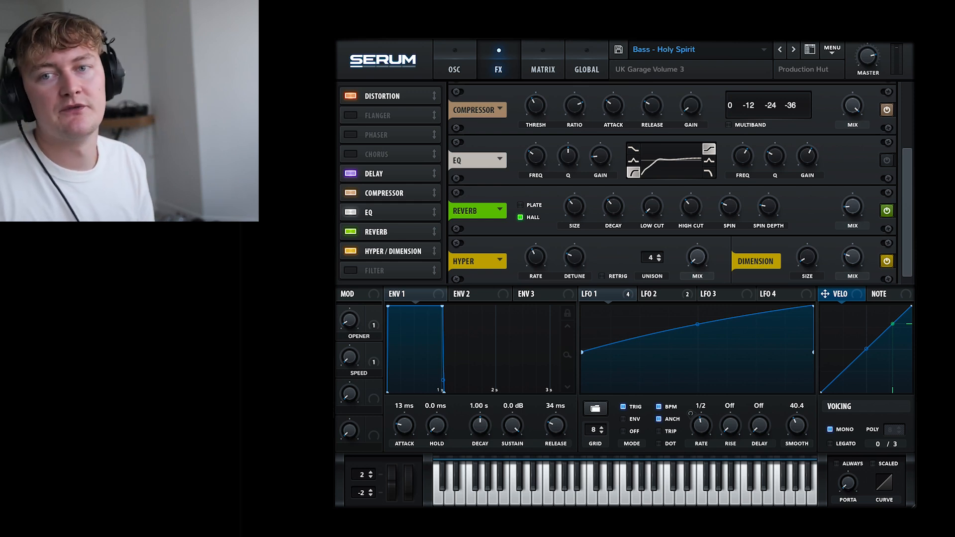
{"action": "left_click", "coordinate": [886, 160]}
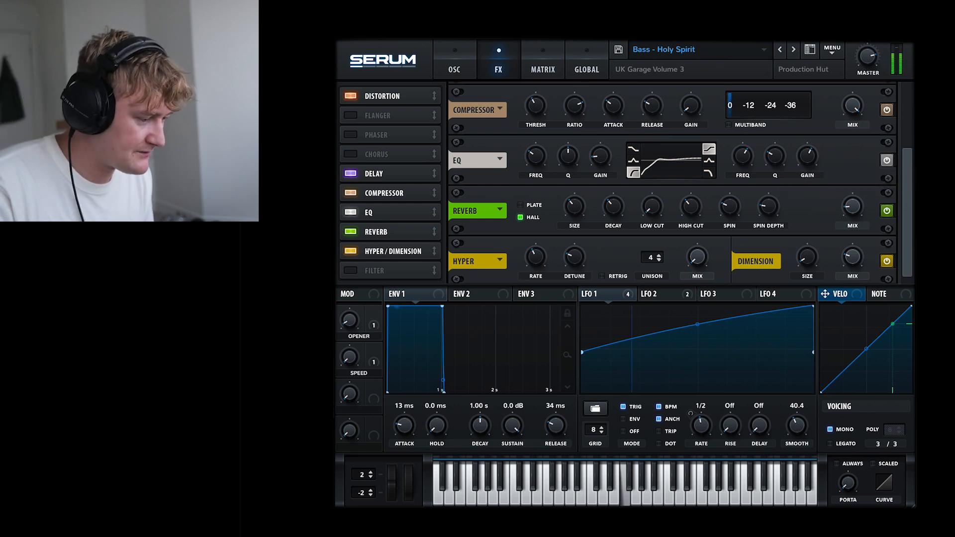
{"action": "scroll", "coordinate": [887, 160], "scroll_direction": "down", "scroll_amount": 1}
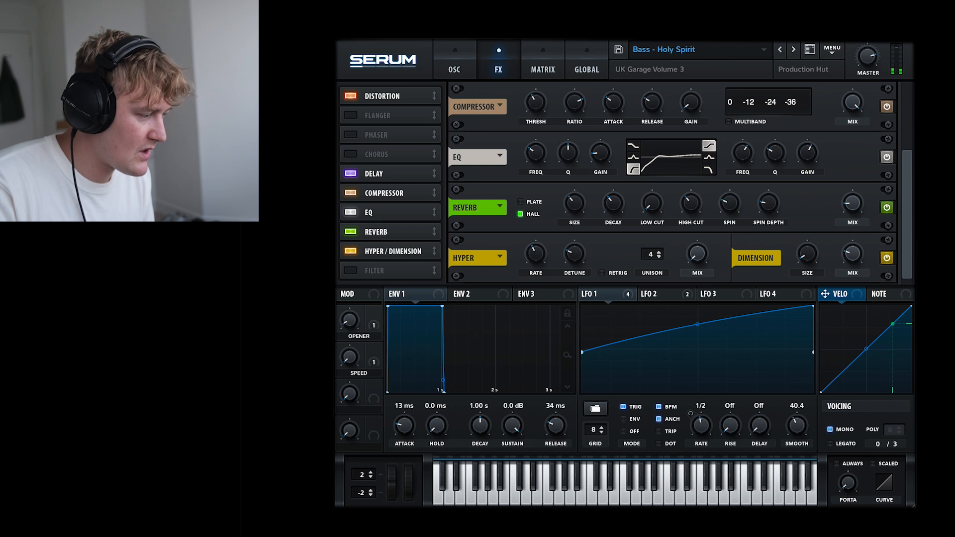
{"action": "left_click", "coordinate": [850, 209]}
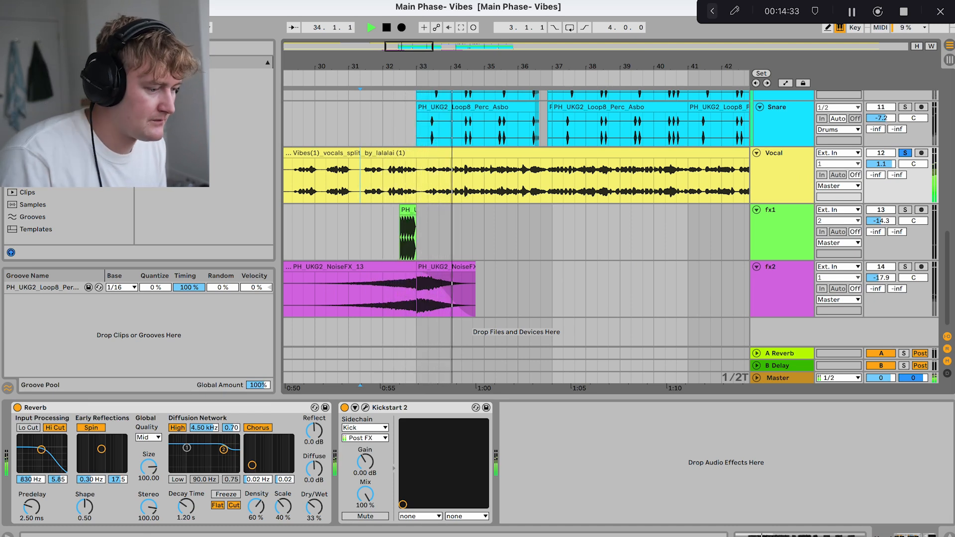
- Stop the vocal playback and clear the solo so that all tracks are heard again
{"action": "key", "text": "space"}
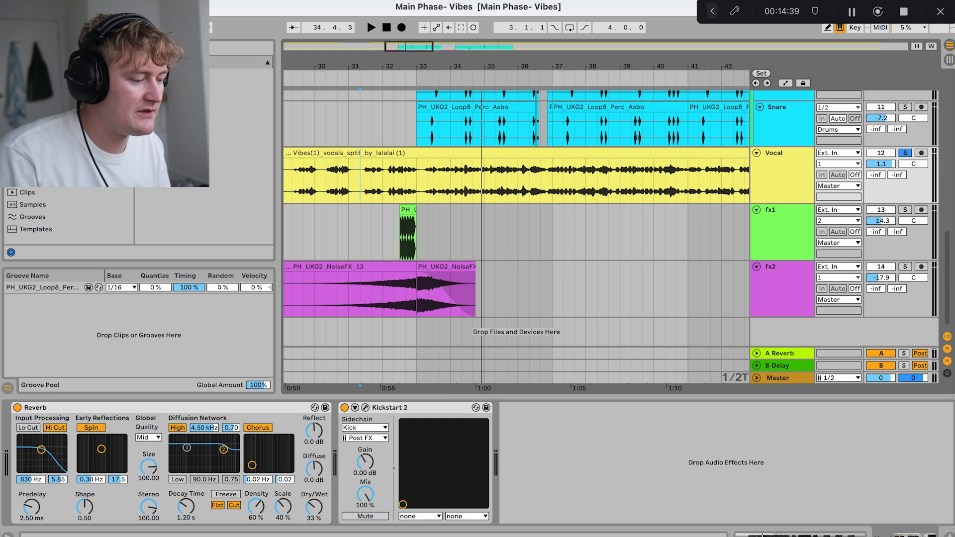
{"action": "left_click", "coordinate": [906, 210]}
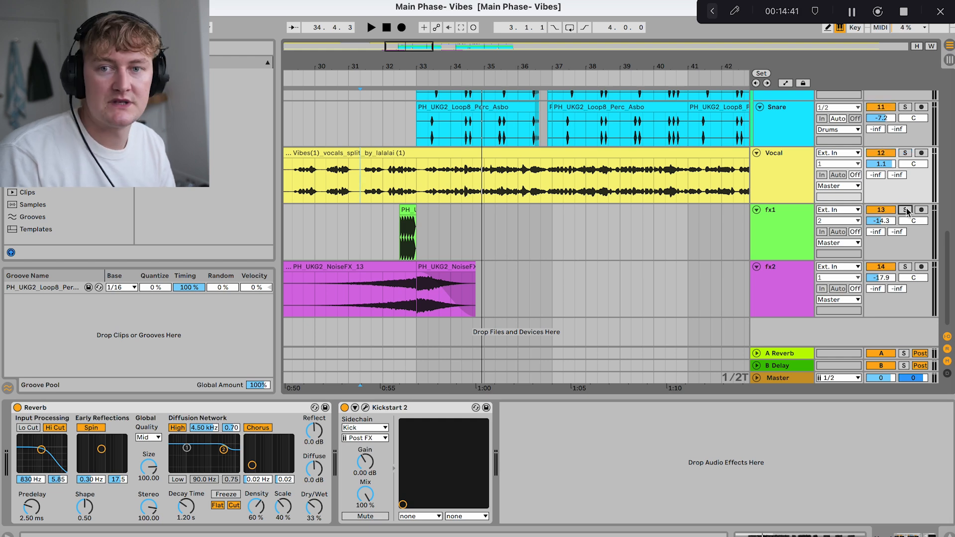
{"action": "left_click", "coordinate": [905, 210]}
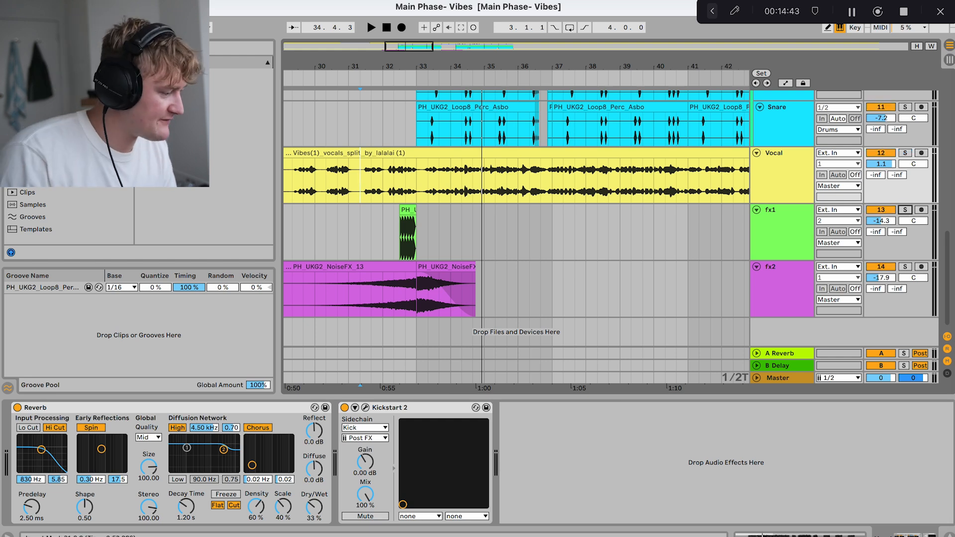
- Play the fx1 track soloed from bar 32 to audition its short effect clip before bar 33
{"action": "left_click", "coordinate": [378, 234]}
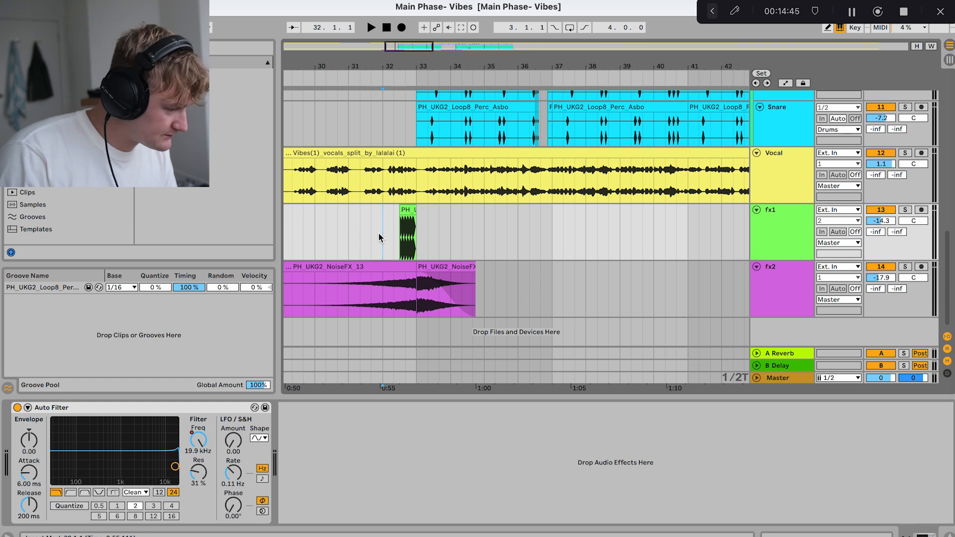
{"action": "key", "text": "space"}
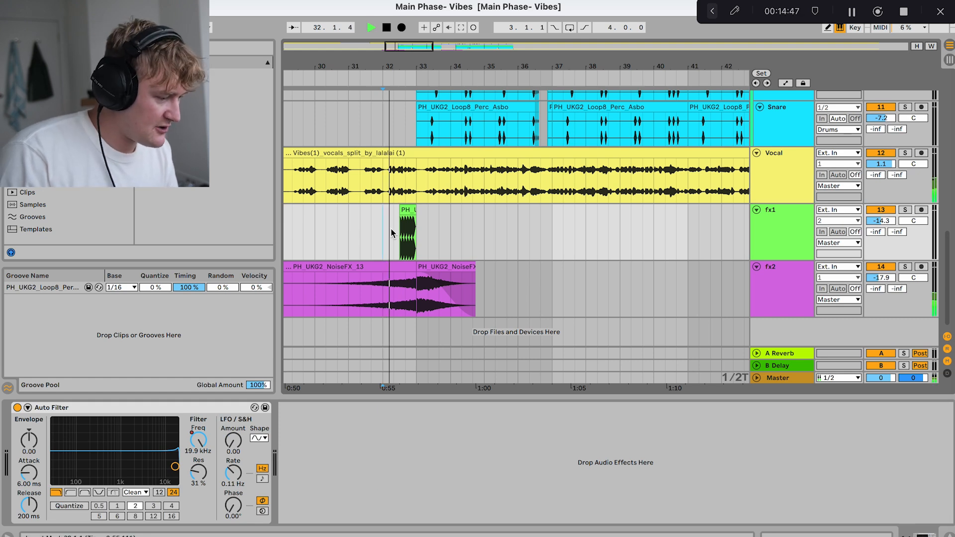
{"action": "key", "text": "s"}
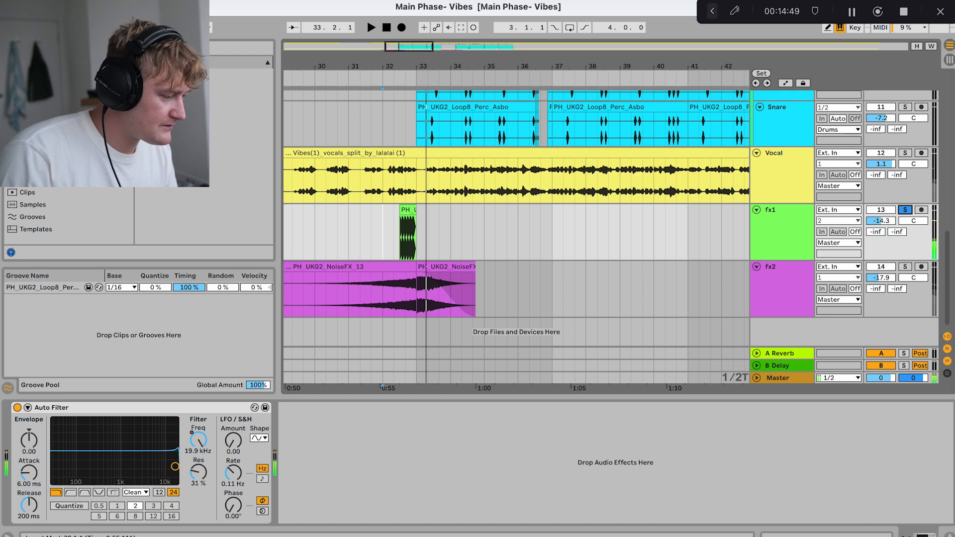
{"action": "key", "text": "space"}
{"action": "key", "text": "space"}
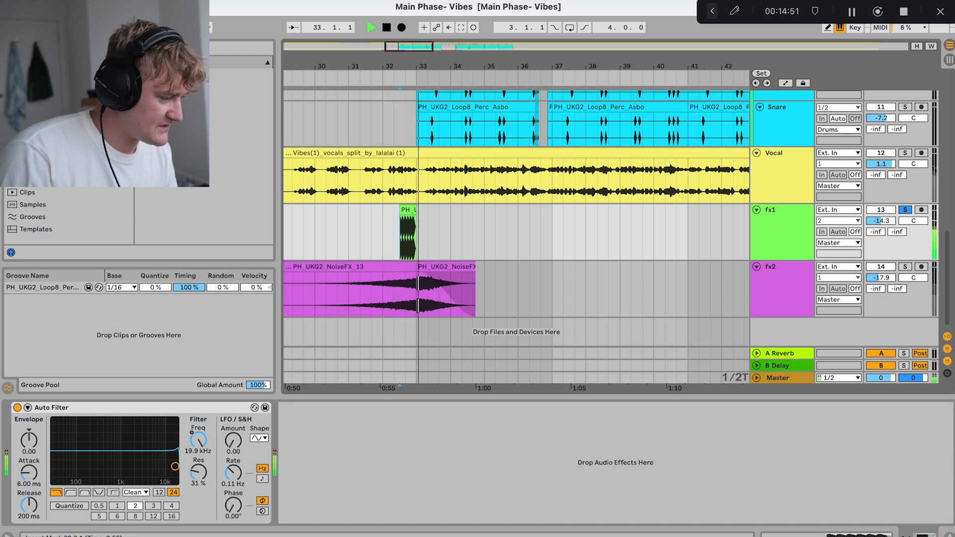
- Stop playback and show the Auto Filter frequency automation on the fx1 track around the PH_UKG2_FX_29 clip
{"action": "key", "text": "plus"}
{"action": "key", "text": "plus"}
{"action": "key", "text": "space"}
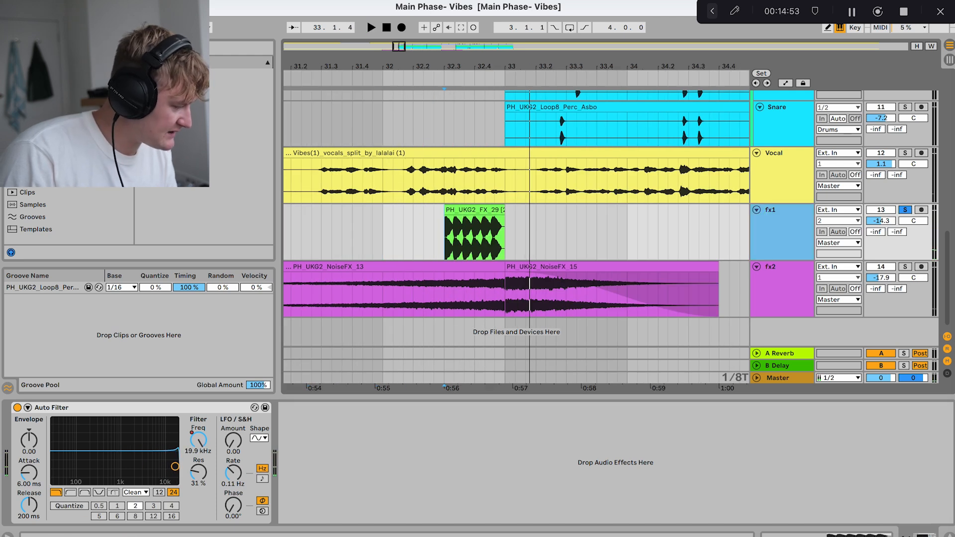
{"action": "right_click", "coordinate": [197, 440]}
{"action": "left_click", "coordinate": [234, 492]}
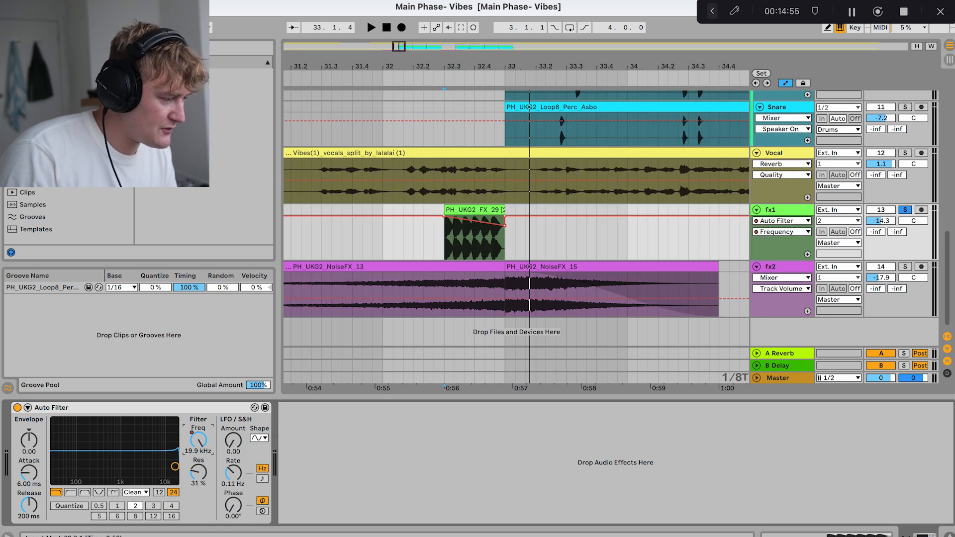
- Try a lower end point for fx1's filter frequency automation at bar 33 while auditioning it, and undo the change
{"action": "key", "text": "space"}
{"action": "left_click_drag", "start_coordinate": [505, 225], "coordinate": [505, 240]}
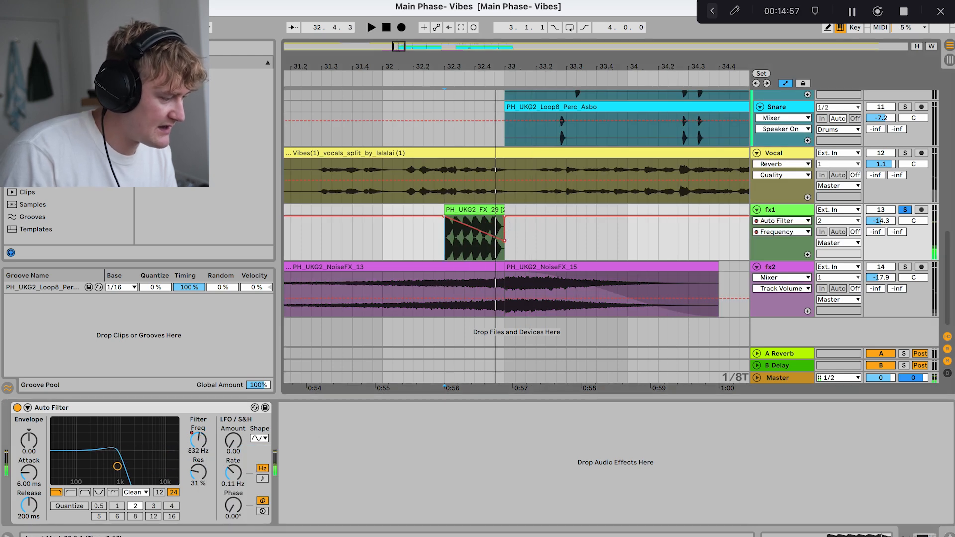
{"action": "left_click", "coordinate": [465, 245]}
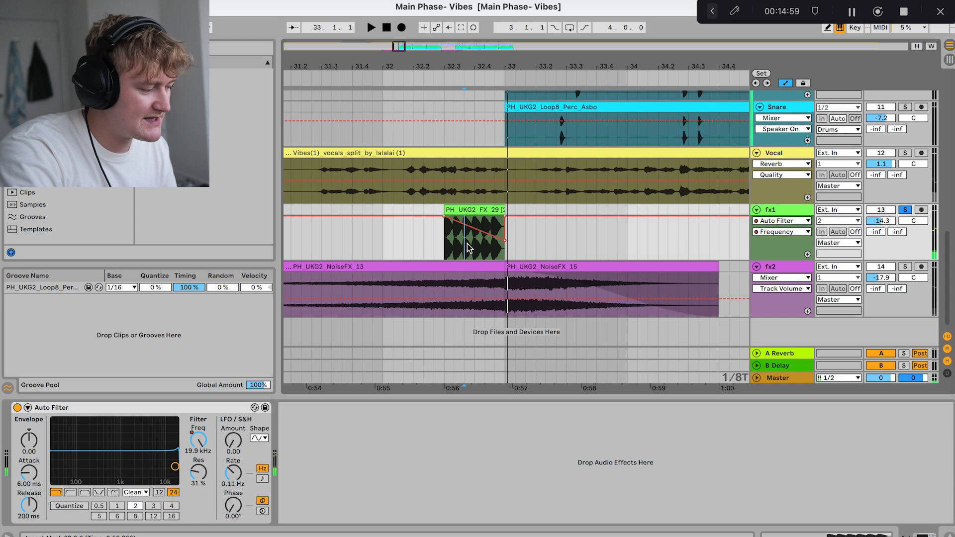
{"action": "key", "text": "super+z"}
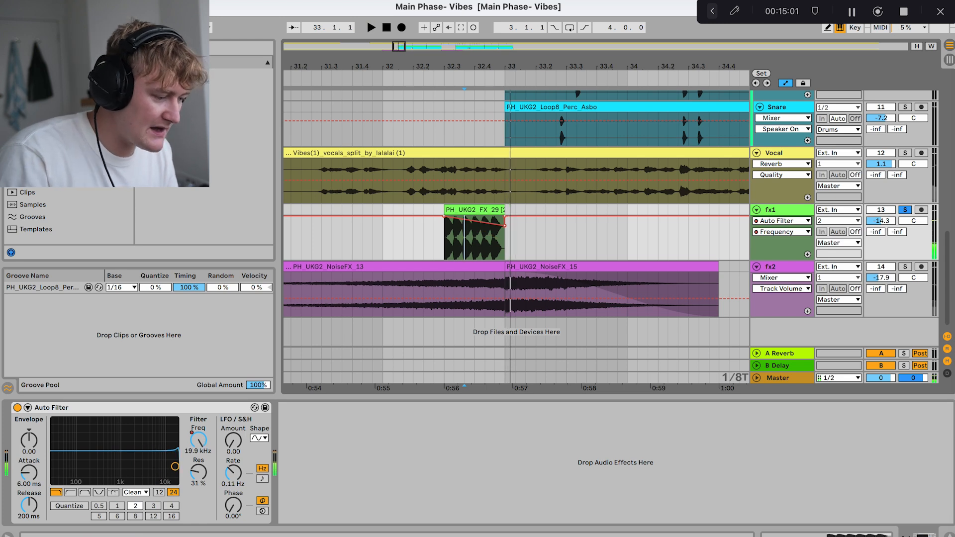
- Play the arrangement with no track soloed from bar 31.4 past bar 34 to hear the fx2 noise effects in context
{"action": "left_click", "coordinate": [352, 293]}
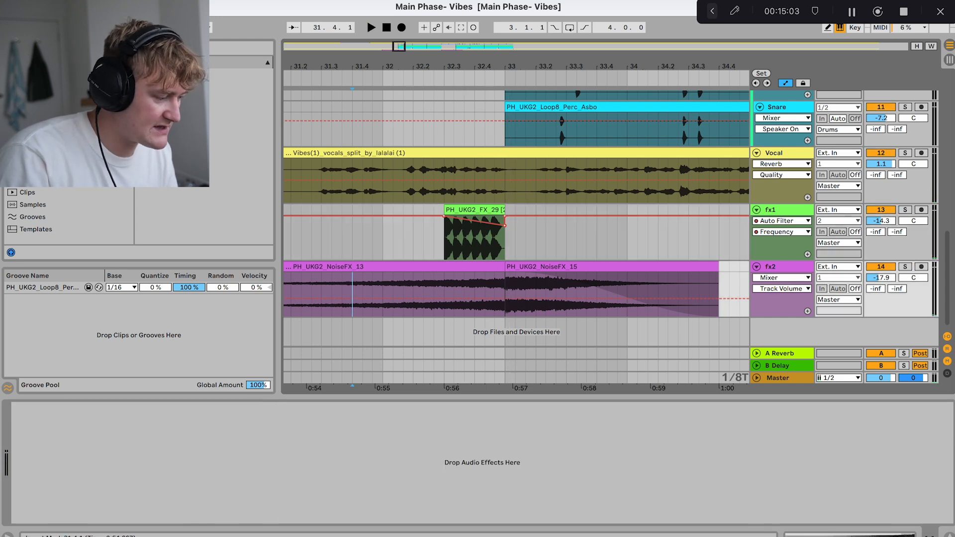
{"action": "key", "text": "space"}
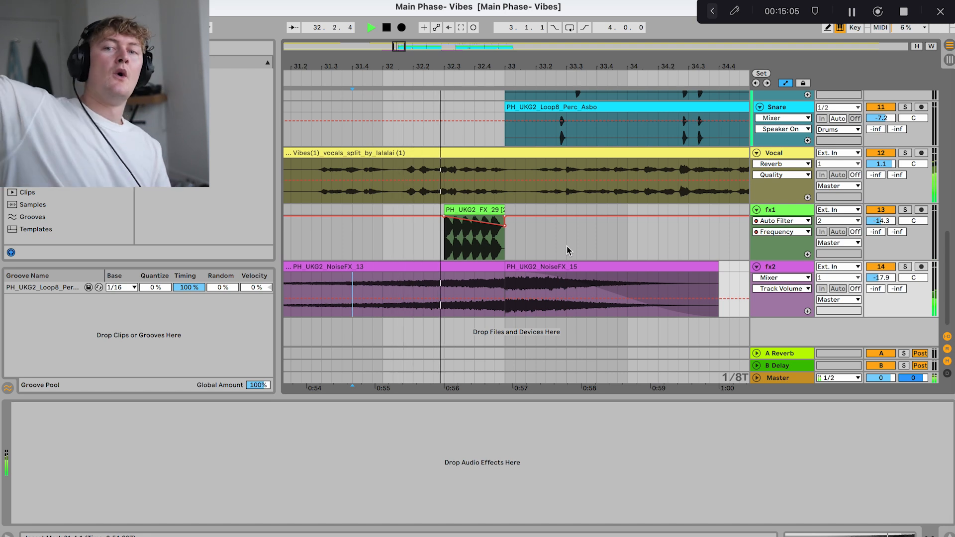
{"action": "scroll", "coordinate": [566, 246], "scroll_direction": "down", "scroll_amount": 5, "text": "alt"}
{"action": "scroll", "coordinate": [660, 261], "scroll_direction": "up", "scroll_amount": 3, "text": "alt"}
{"action": "key", "text": "space"}
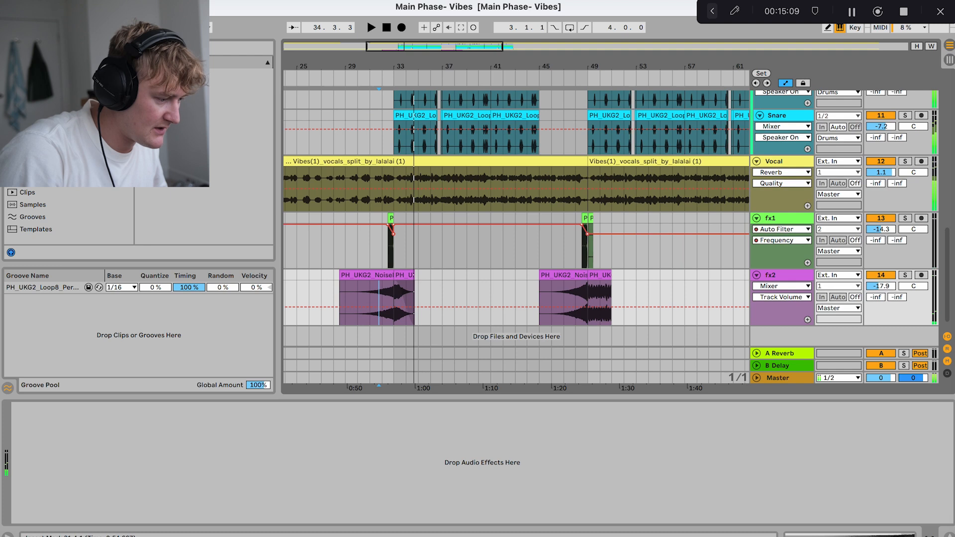
- Play the second drop transition from bar 48 to bar 51 to hear the fx1 and fx2 clips around bar 49
{"action": "scroll", "coordinate": [602, 247], "scroll_direction": "up", "scroll_amount": 3, "text": "alt"}
{"action": "left_click", "coordinate": [498, 246]}
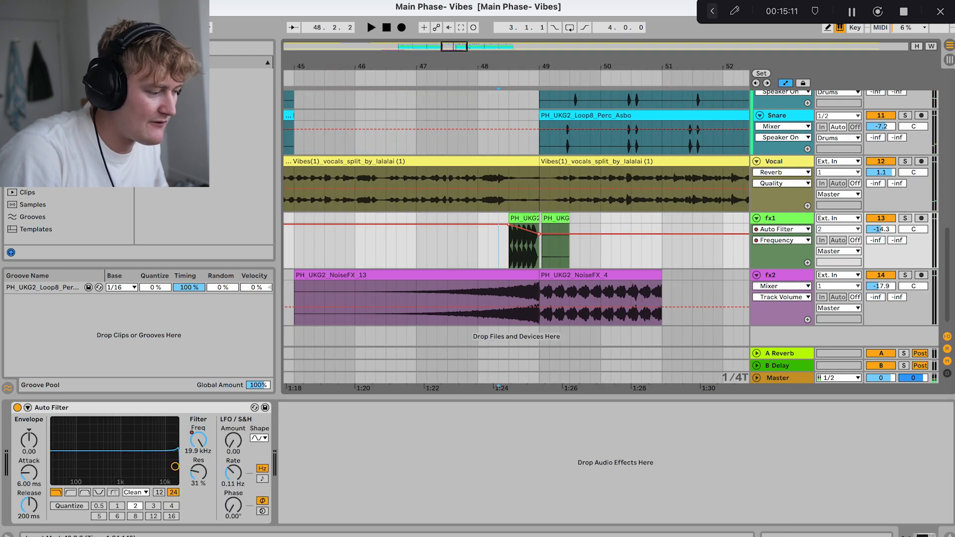
{"action": "scroll", "coordinate": [582, 247], "scroll_direction": "up", "scroll_amount": 2, "text": "alt"}
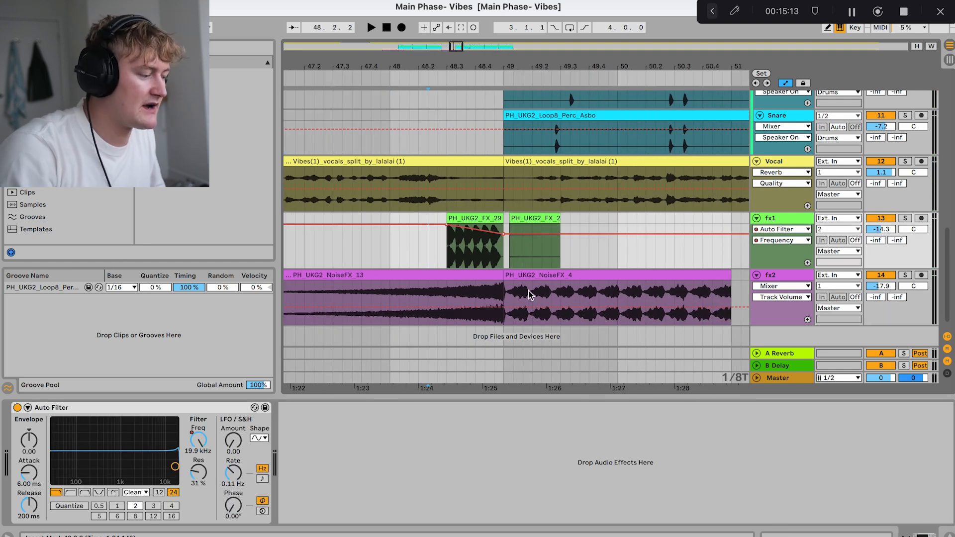
{"action": "left_click", "coordinate": [409, 252]}
{"action": "key", "text": "space"}
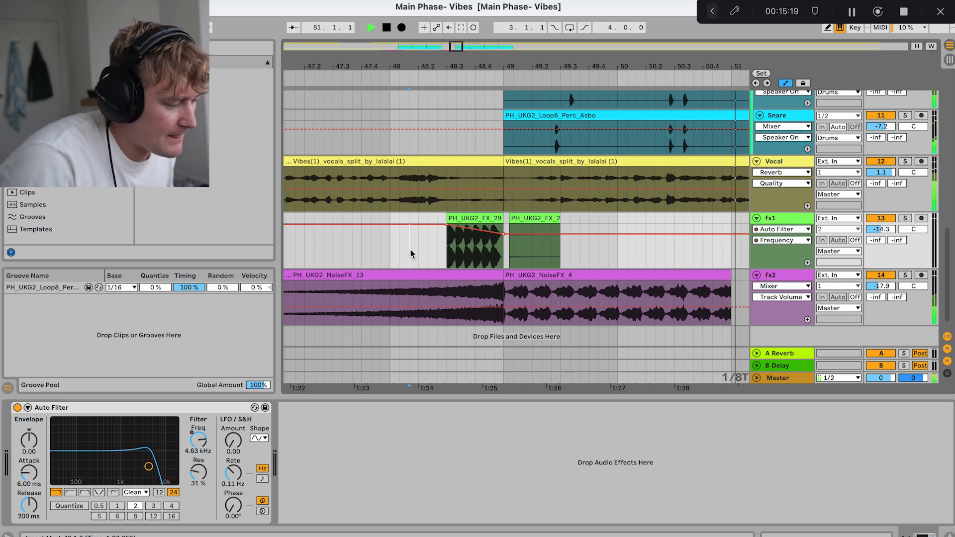
{"action": "key", "text": "space"}
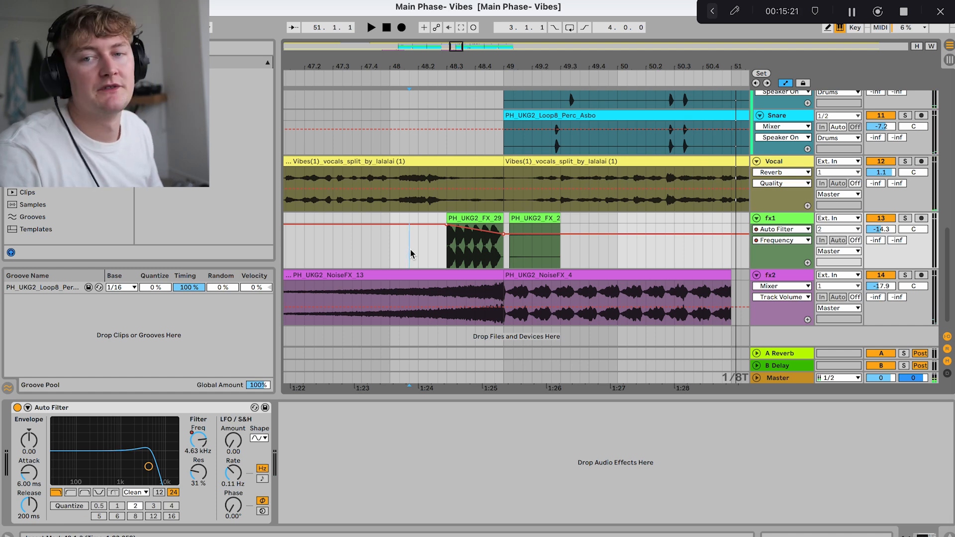